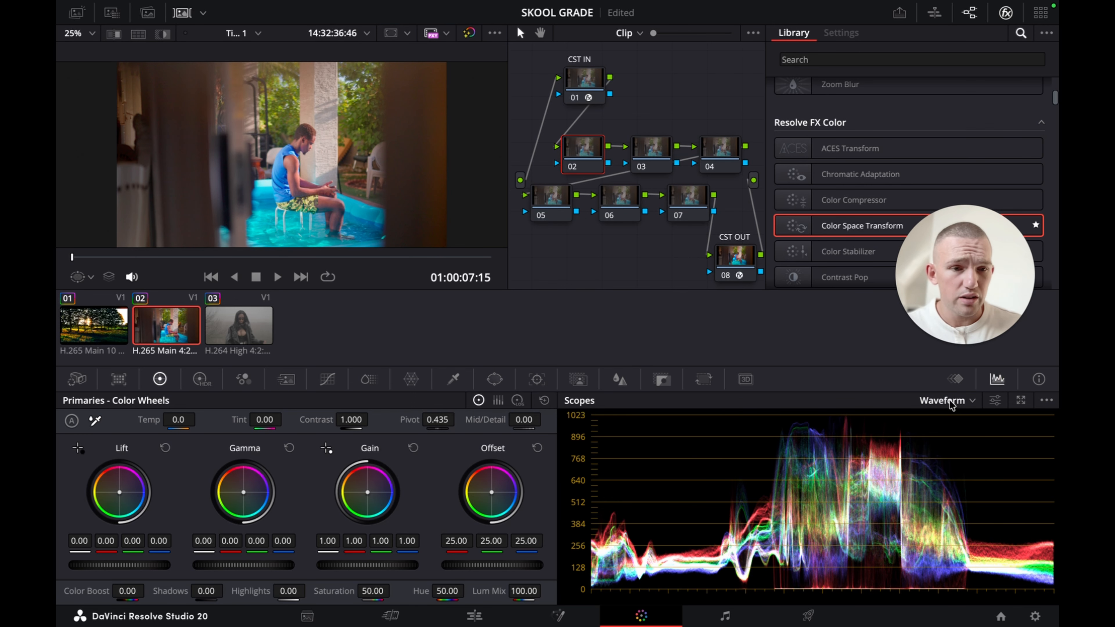
Examine the clip's colours on the vectorscope and return the scope to the waveform
click(949, 401)
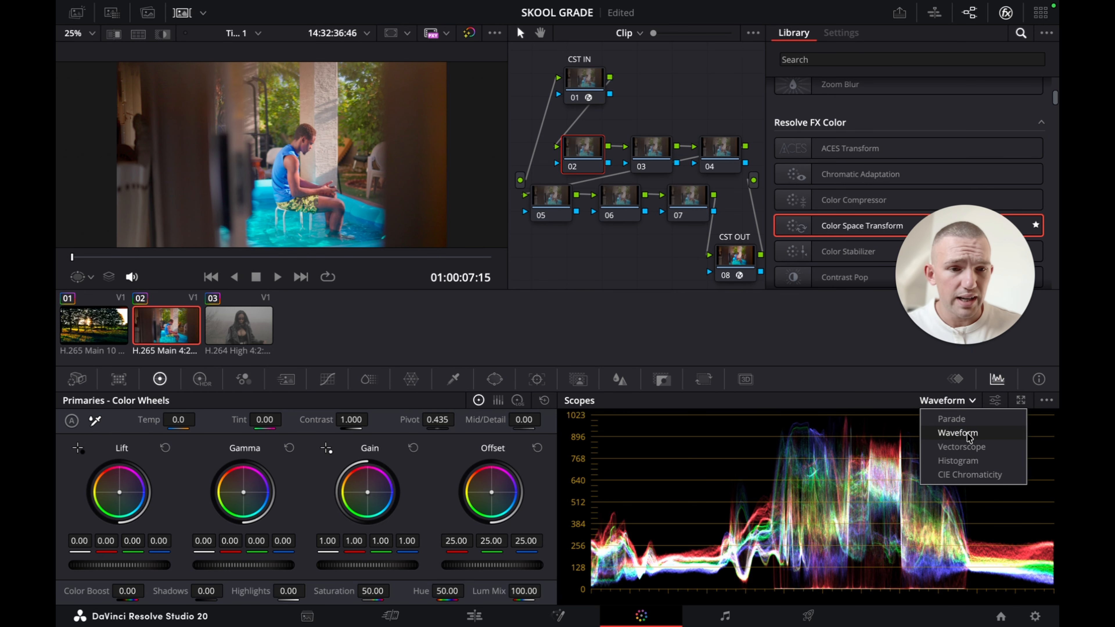
click(961, 447)
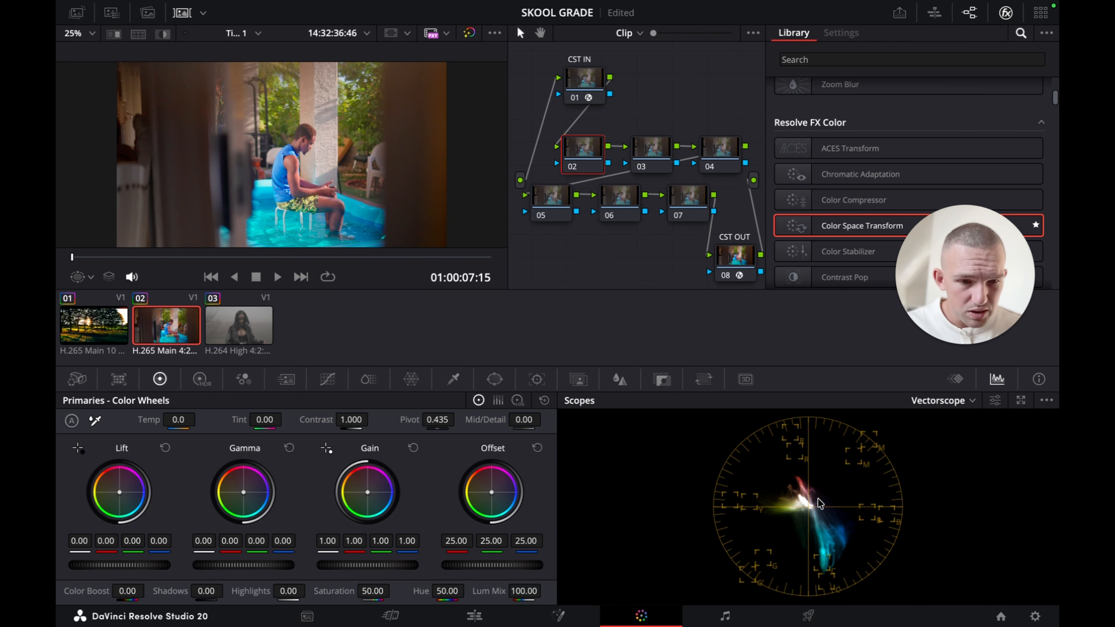
click(918, 402)
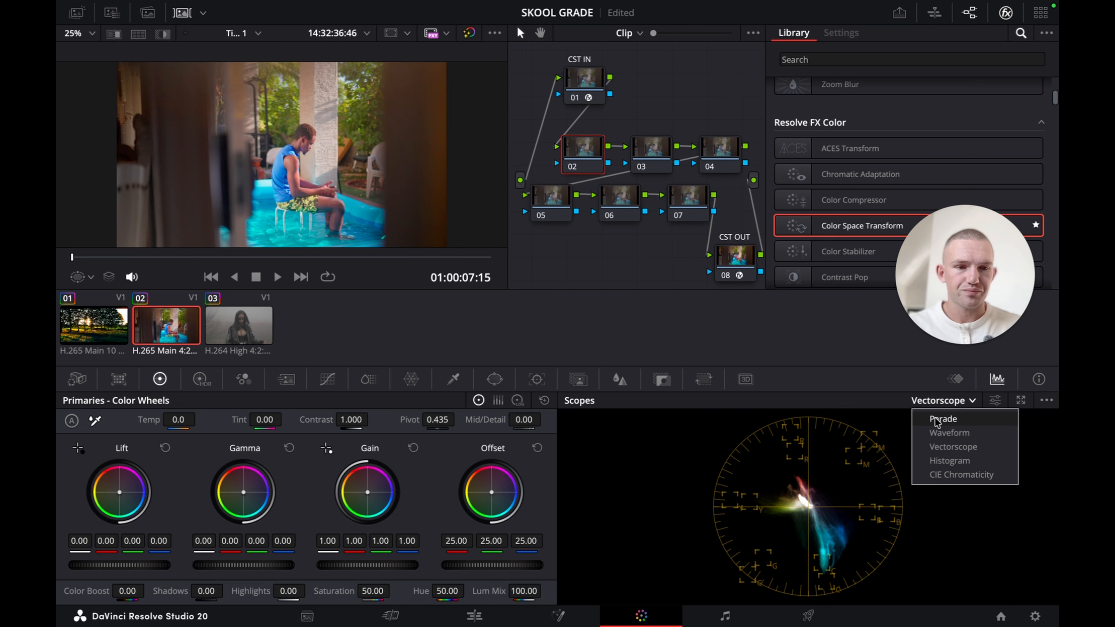
click(938, 428)
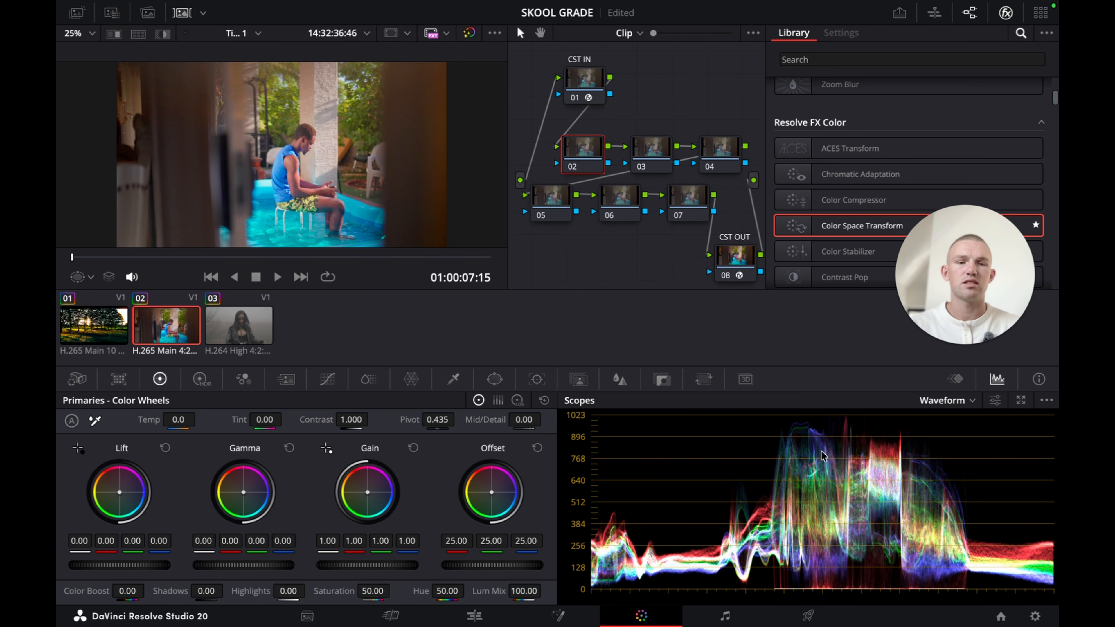
Label nodes 02, 03 and 04 as SAT, CURVES and MASK
right_click(585, 156)
click(617, 187)
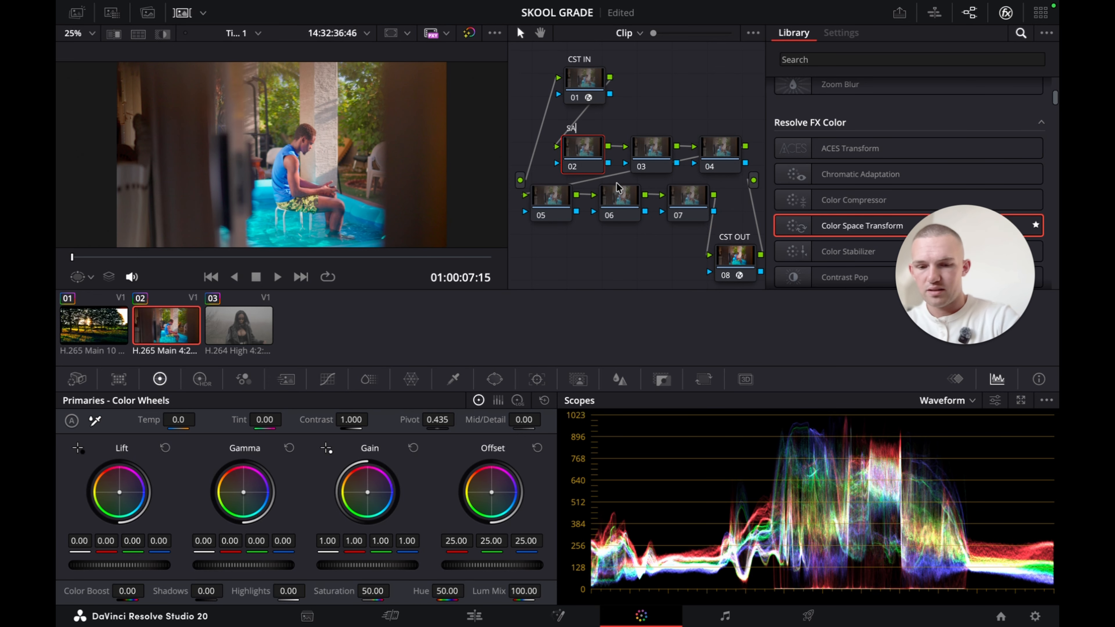
right_click(653, 144)
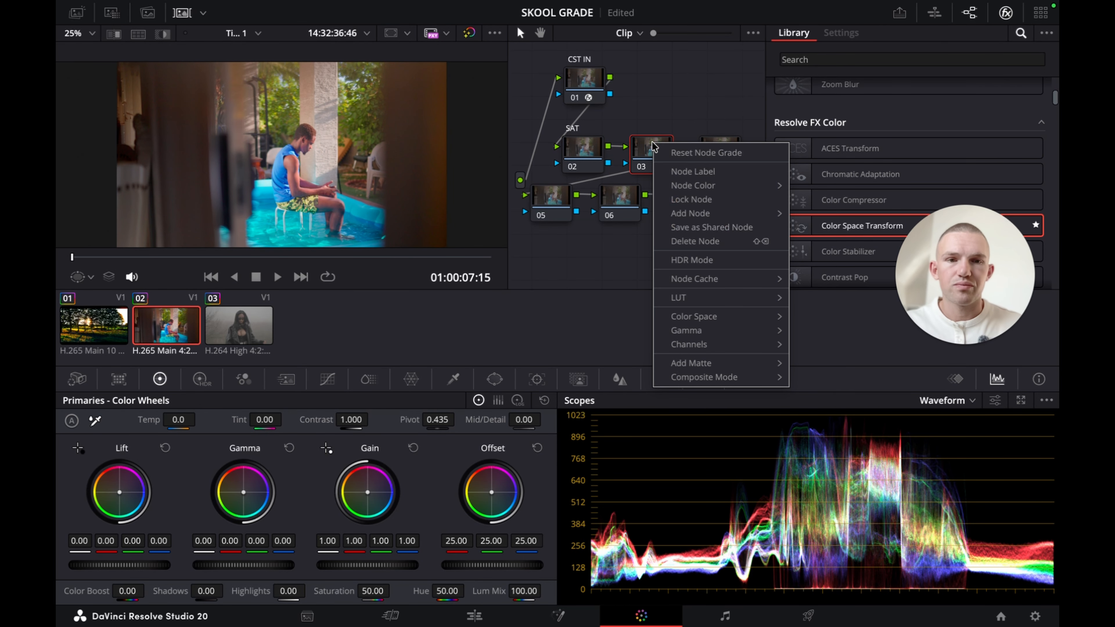
click(670, 171)
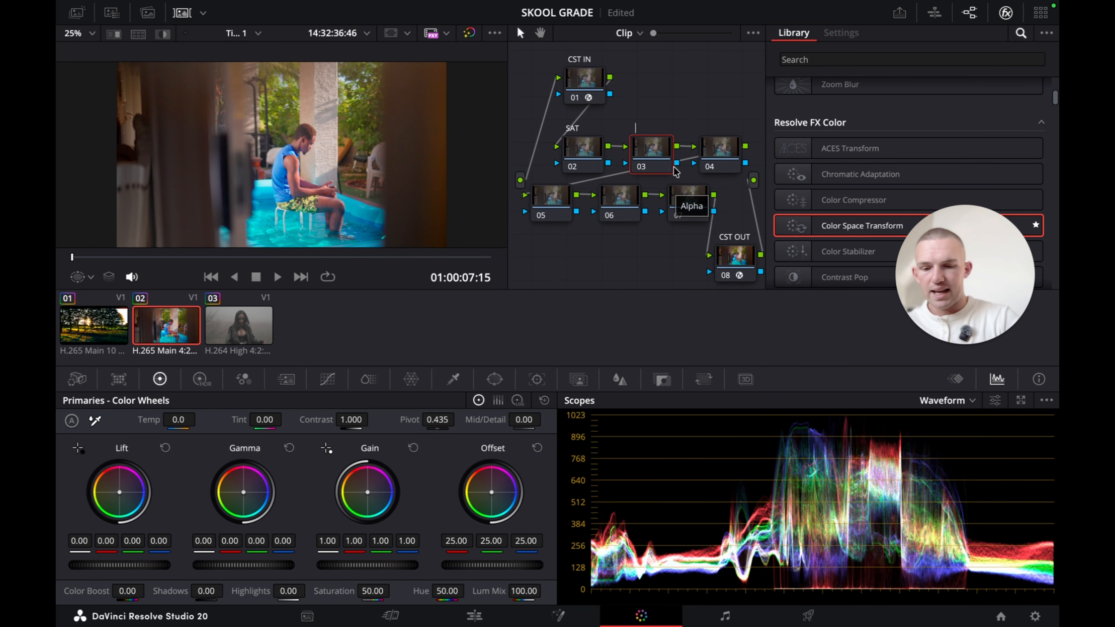
text(CURVES)
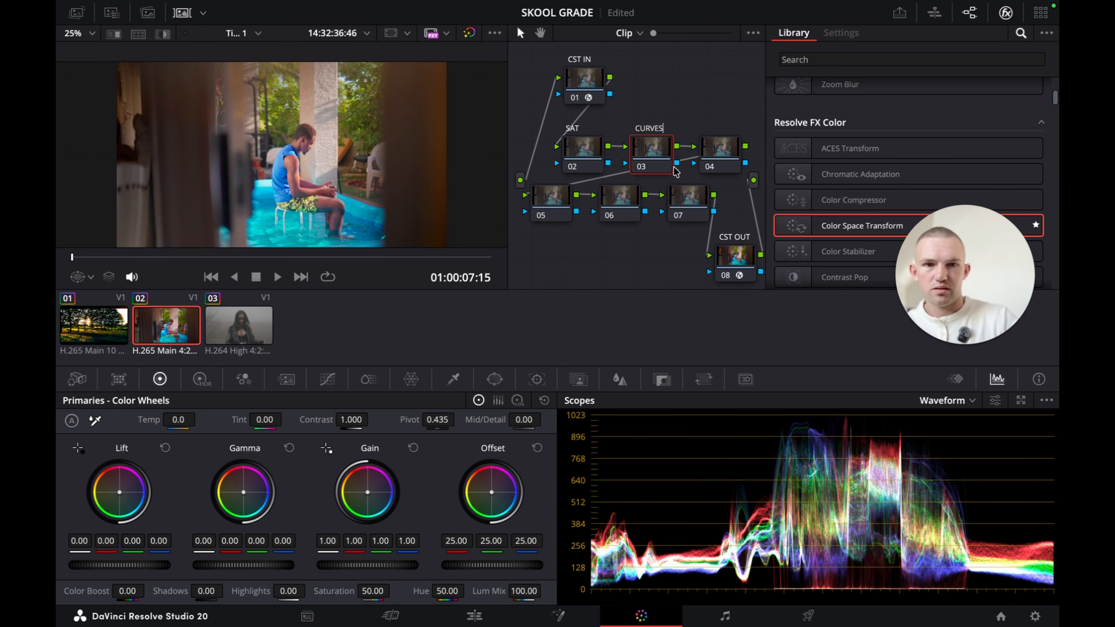
right_click(732, 143)
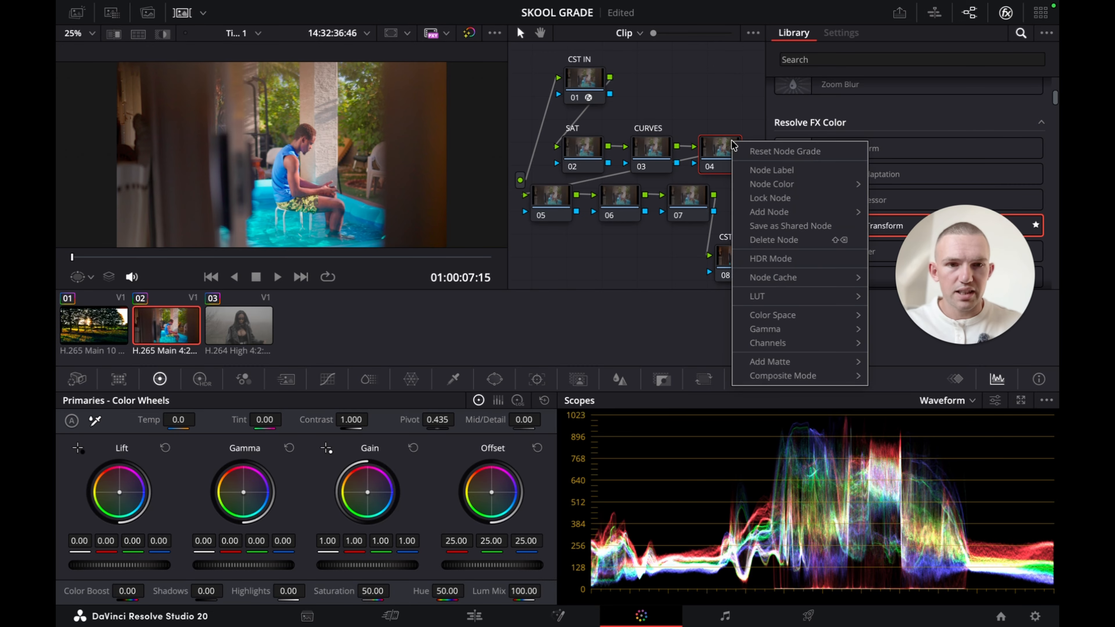
click(784, 171)
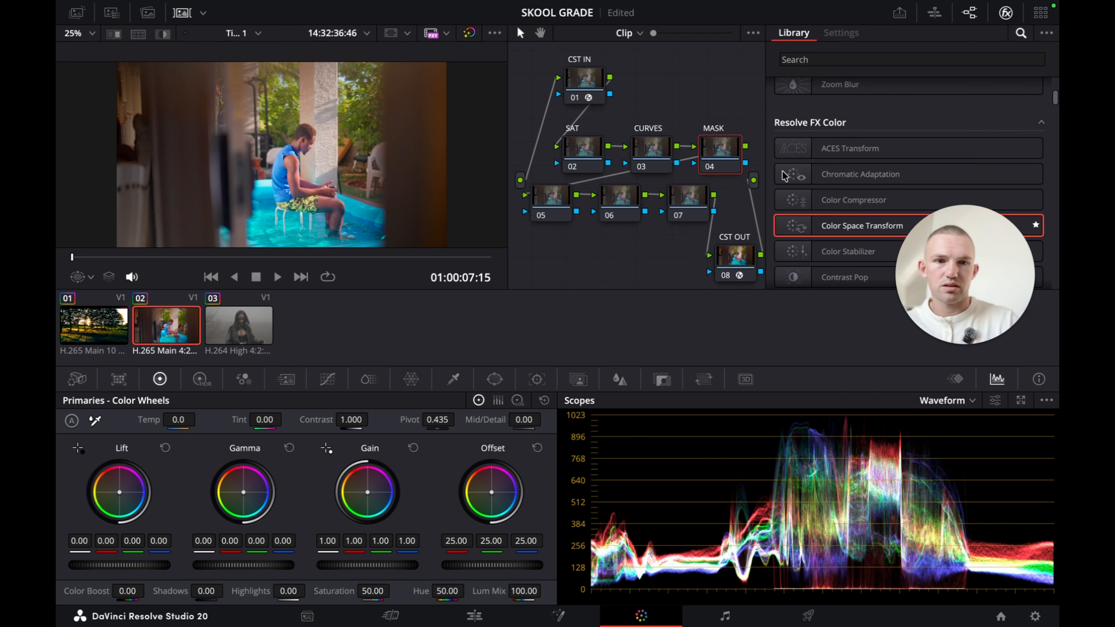
Label node 05 FILM and node 06 LUT, and delete the spare node 07
click(567, 206)
right_click(564, 204)
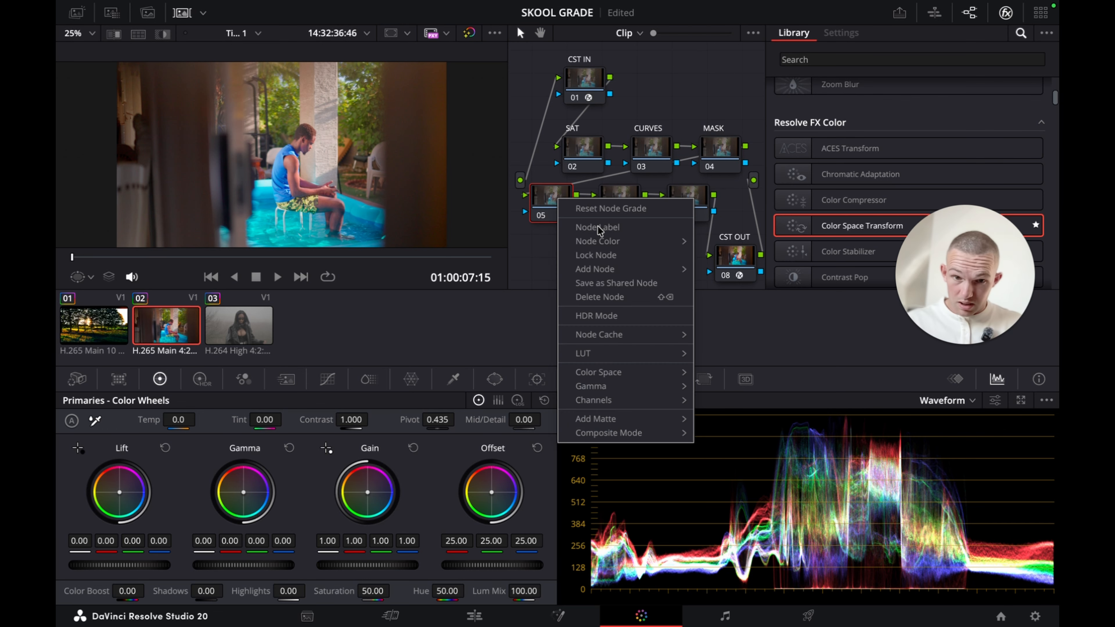
click(624, 232)
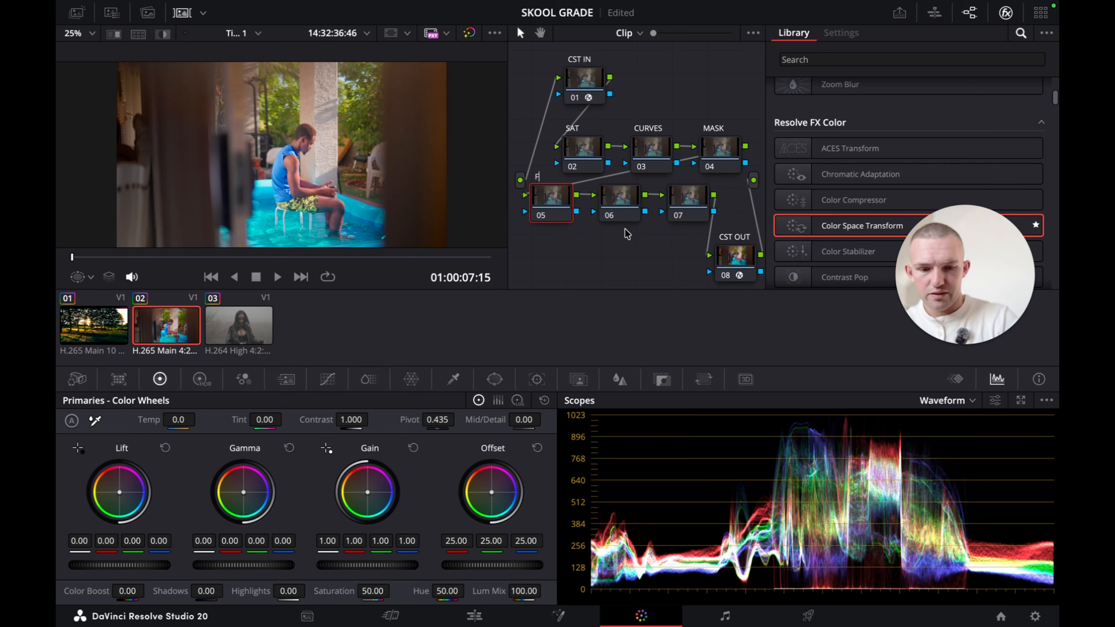
click(620, 206)
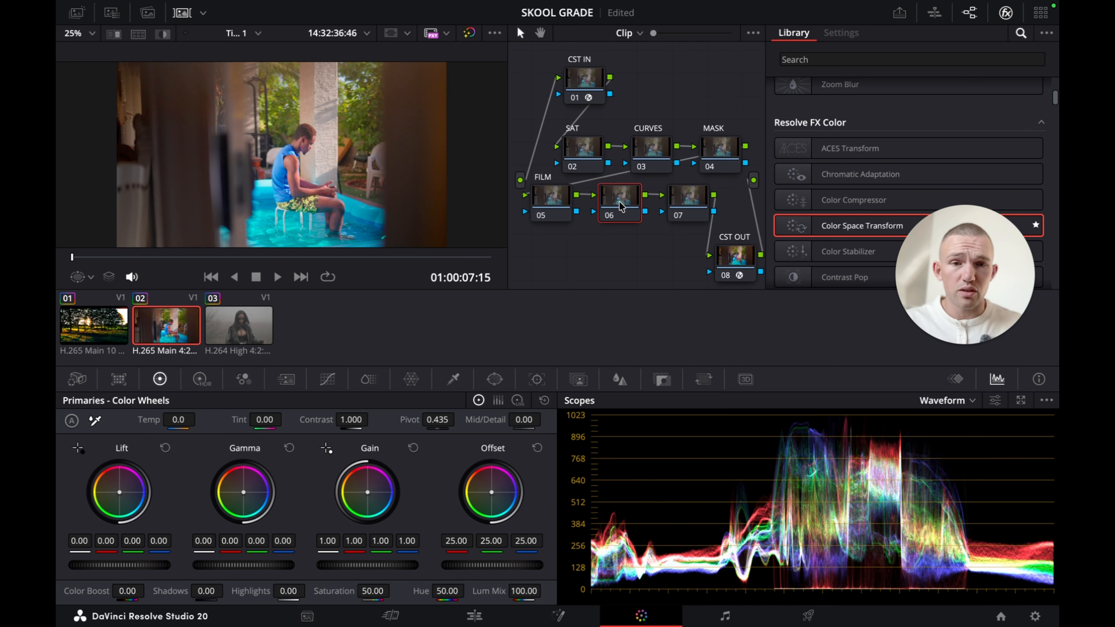
right_click(621, 206)
click(640, 233)
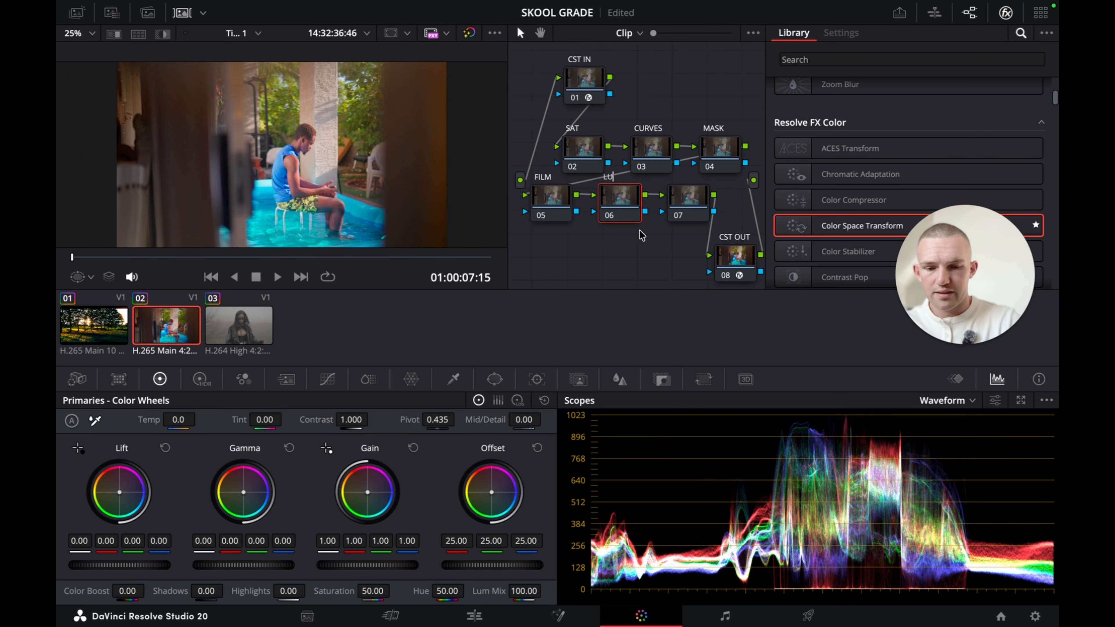
click(678, 203)
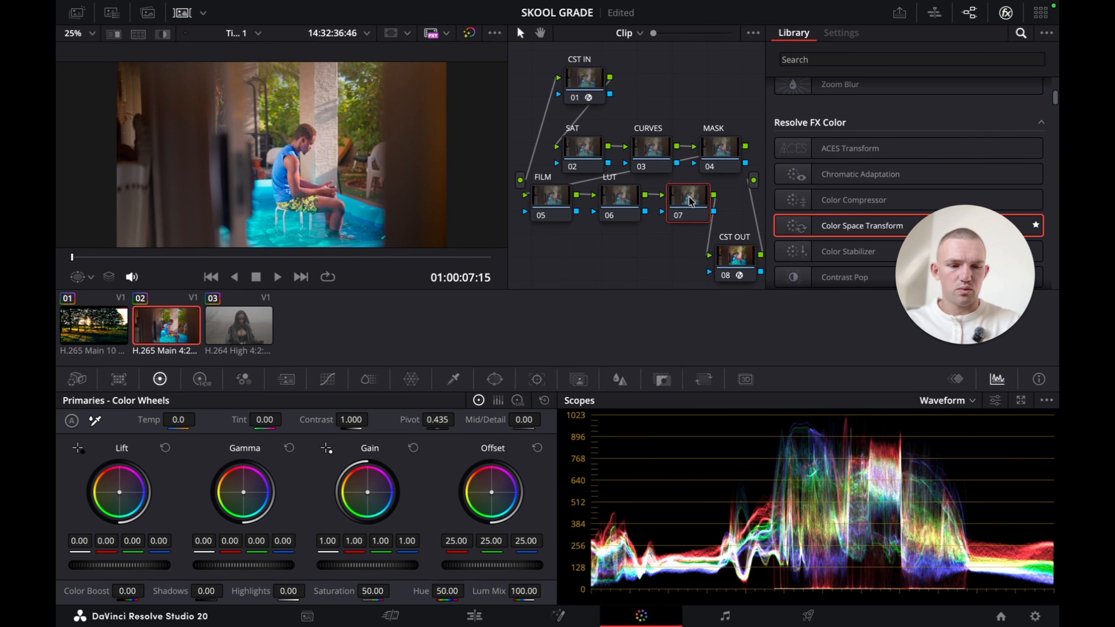
key(Delete)
On the SAT node, raise the HDR wheels' Global saturation to 1.05 and toggle the node off and on to compare
click(590, 150)
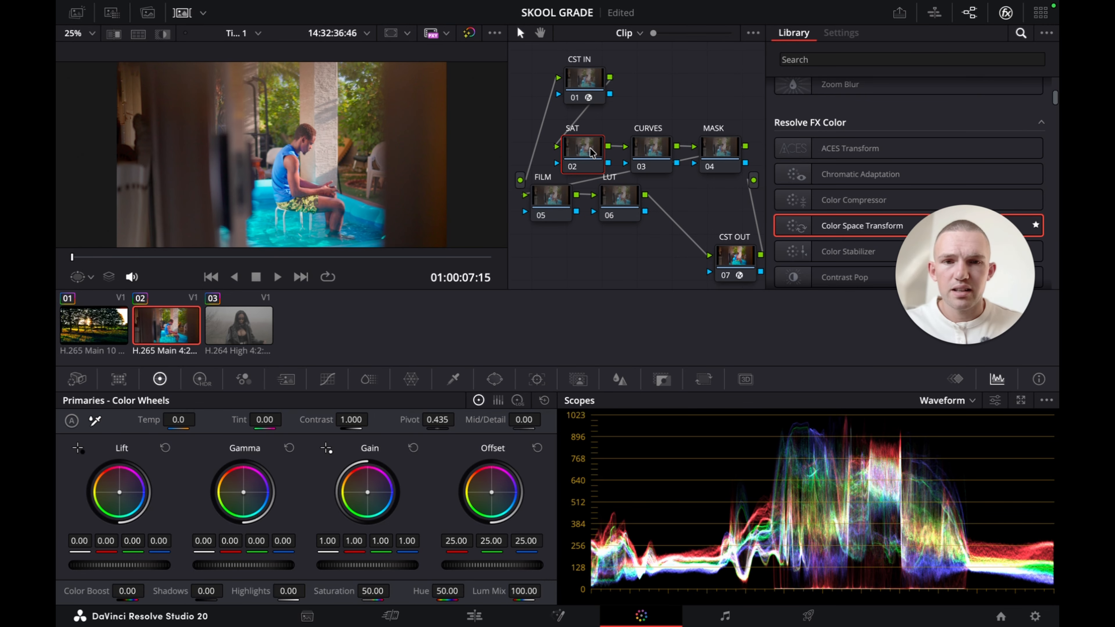
click(201, 381)
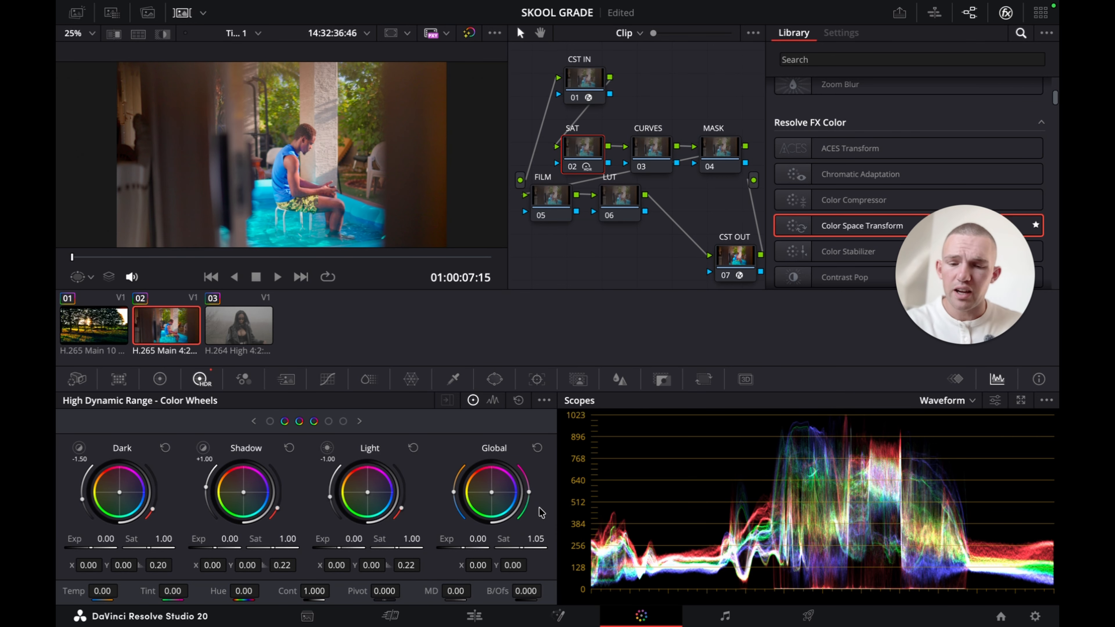
key(super+d)
key(super+d)
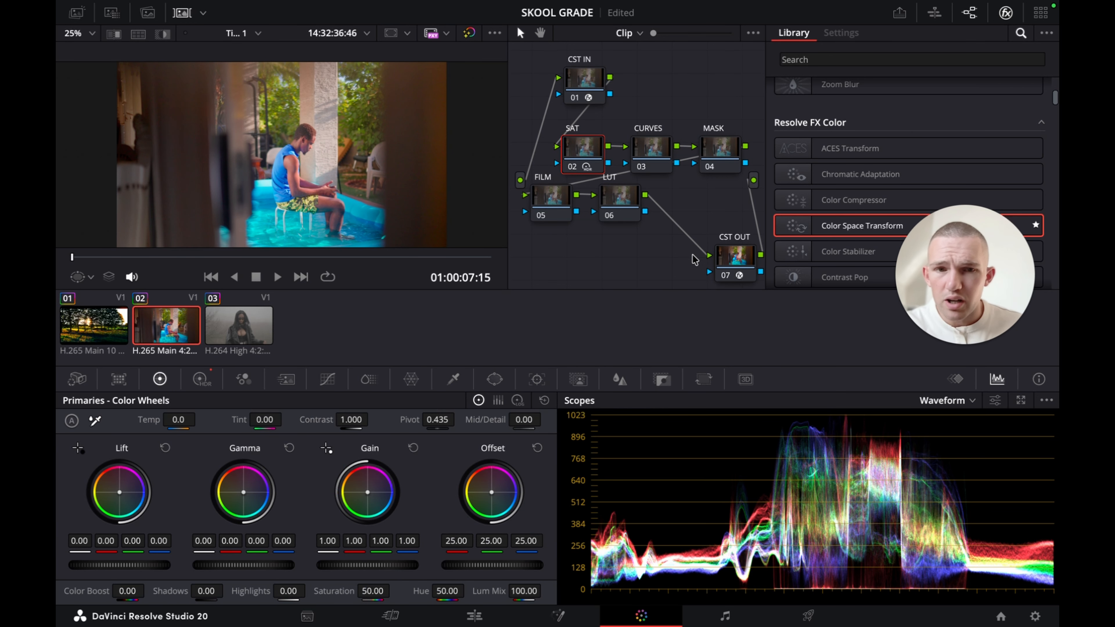
On the CURVES node, shape a gentle S-curve by slightly raising the highlights and lowering the shadows
click(652, 149)
click(324, 382)
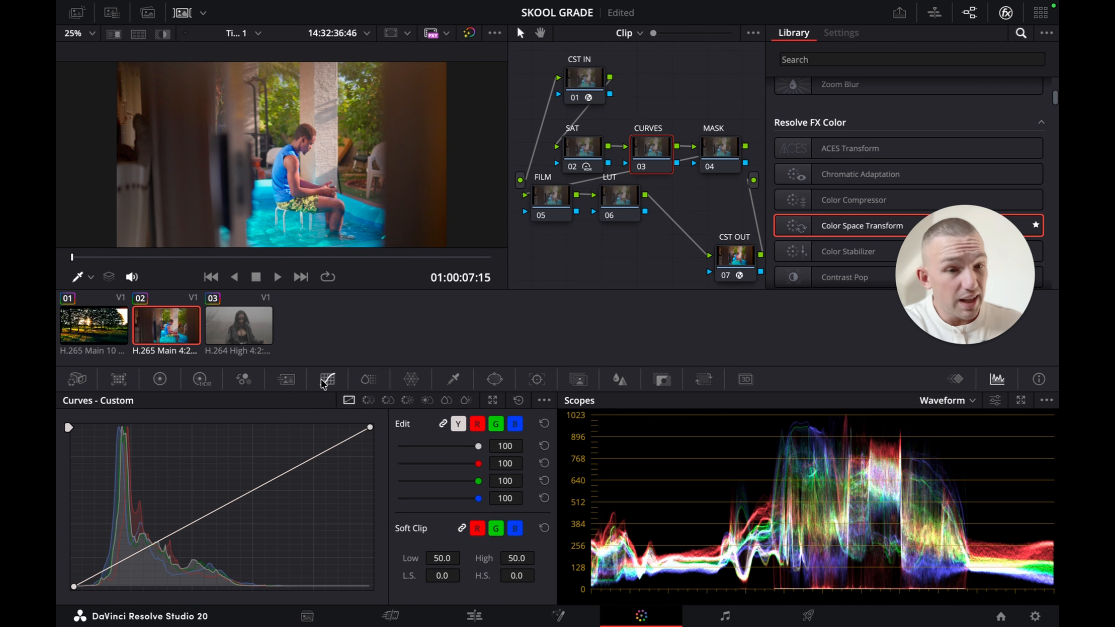
click(312, 455)
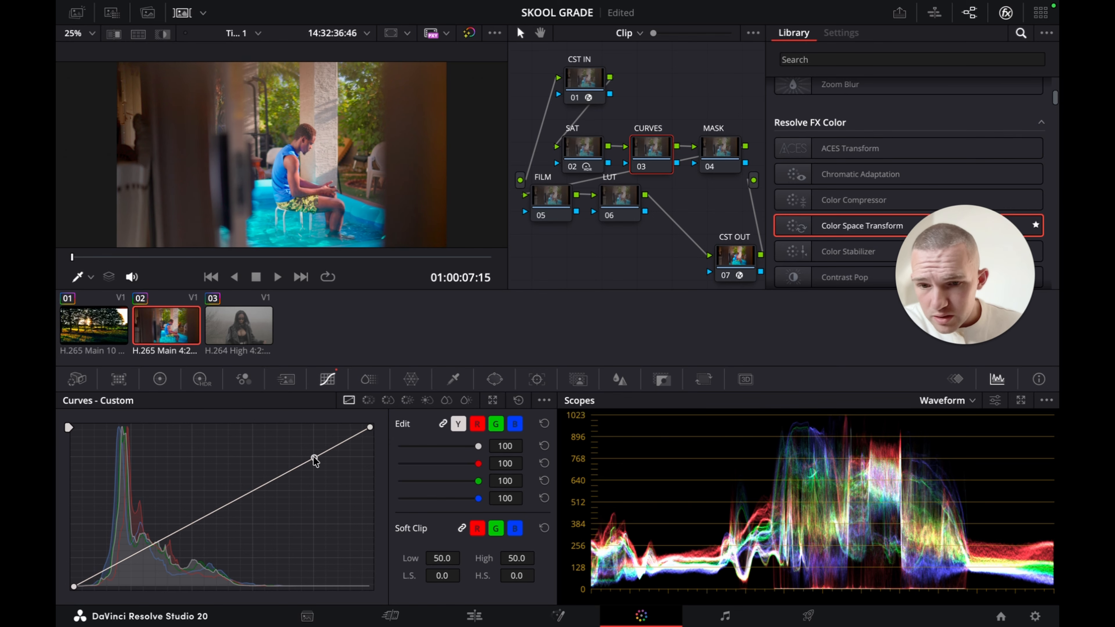
drag(312, 454, 309, 452)
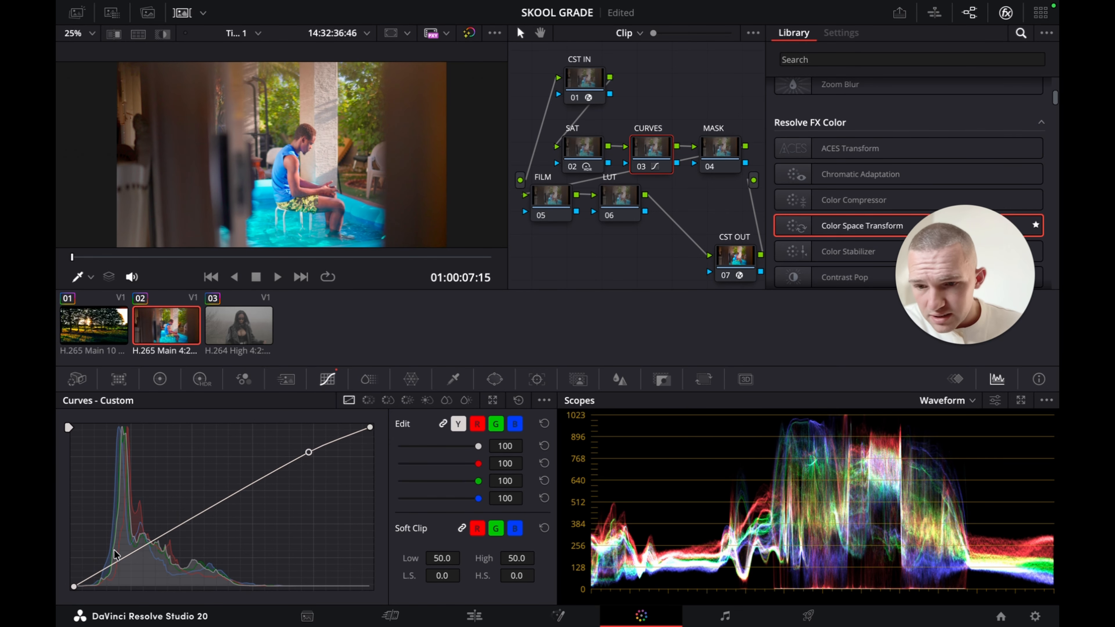
drag(119, 562, 121, 565)
Review the graded clip in full screen, and shift the SAT and CURVES nodes slightly upward in the node graph
key(super+f)
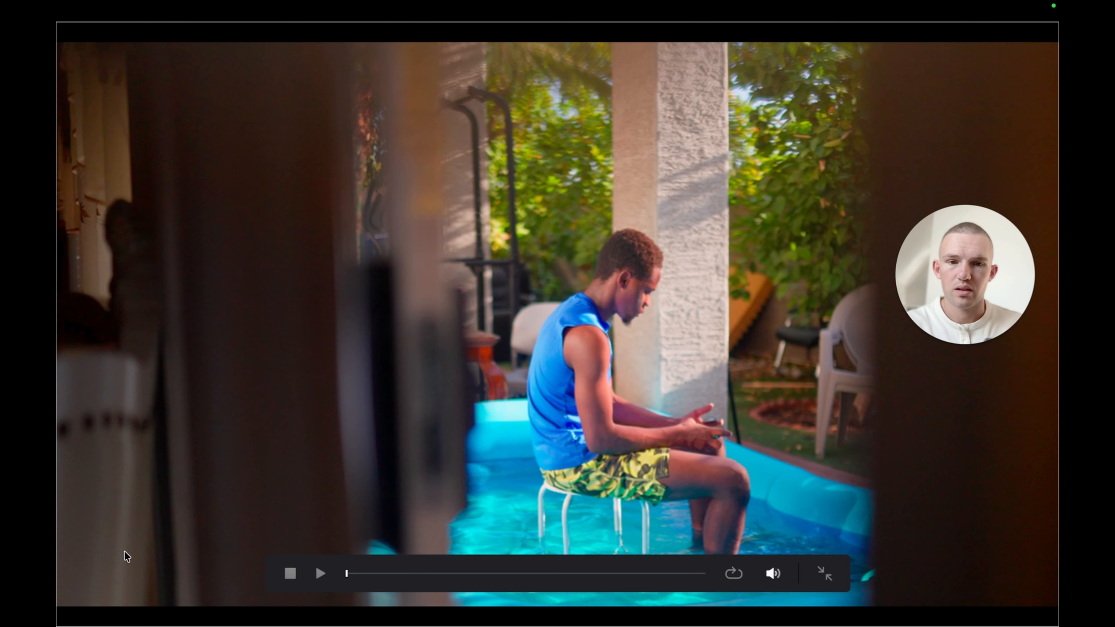
key(super+f)
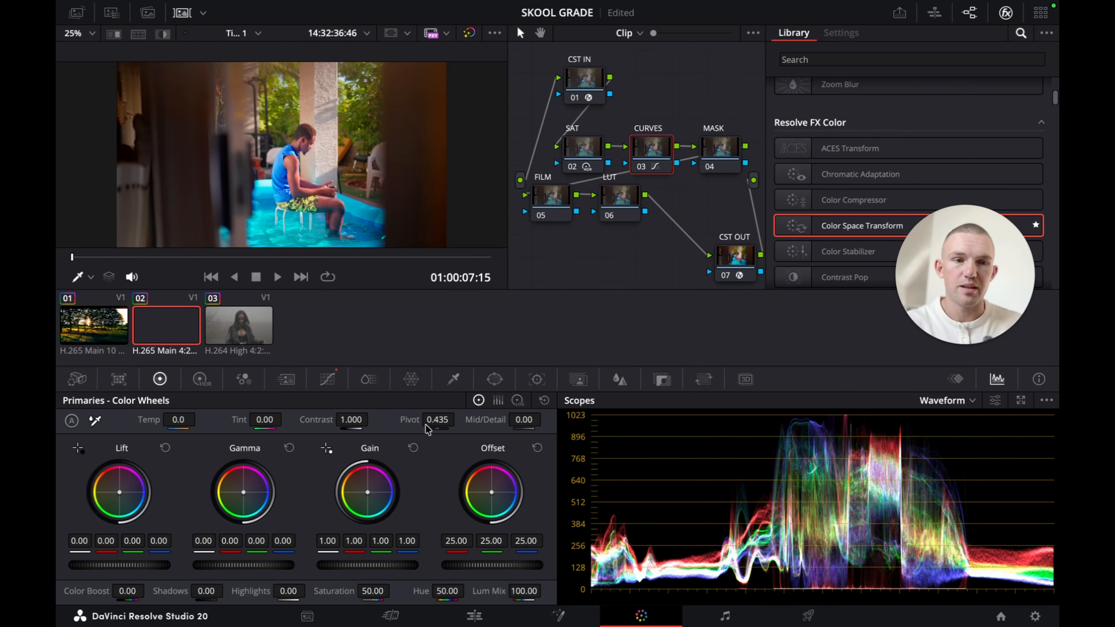
drag(654, 164, 585, 137)
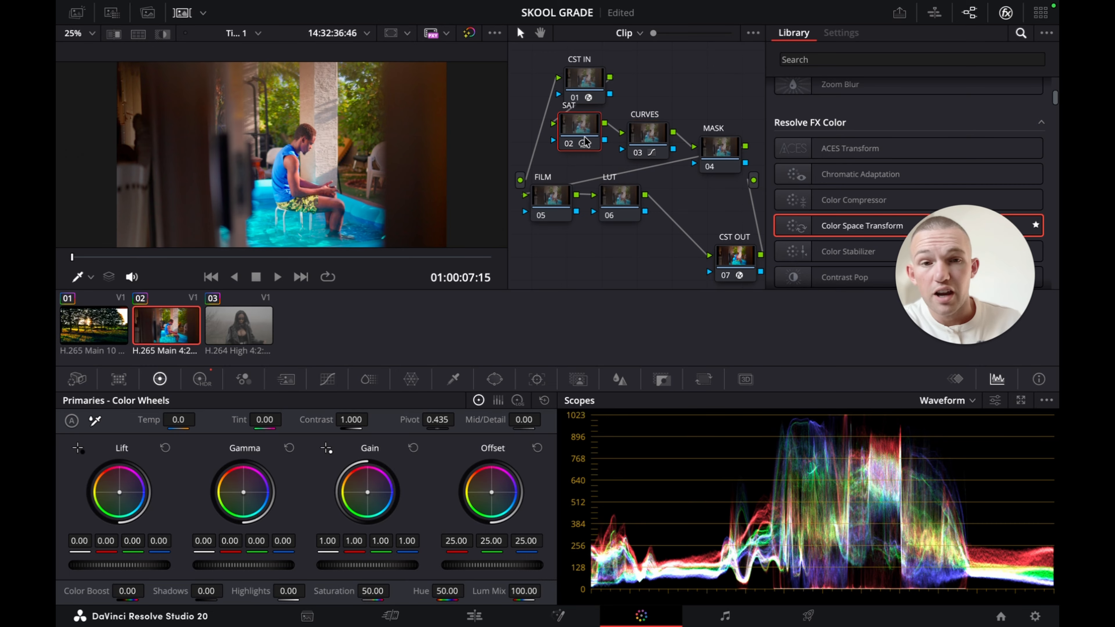
On the MASK node, add a circular window with softness 9.00 and stretch it into an oval about as large as the frame
click(714, 148)
click(494, 379)
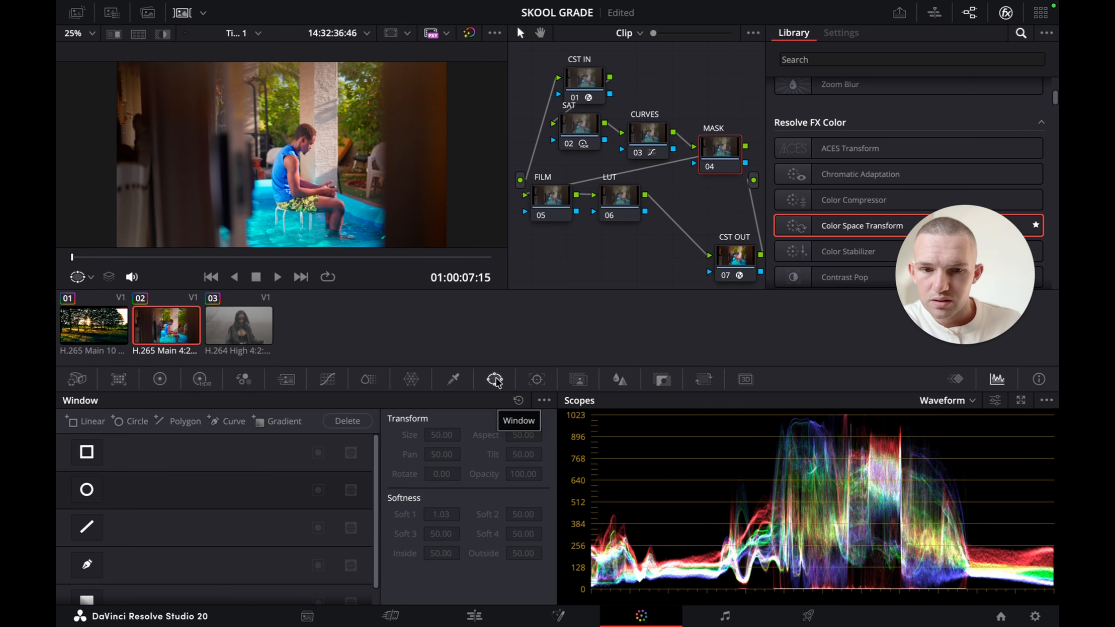
click(86, 489)
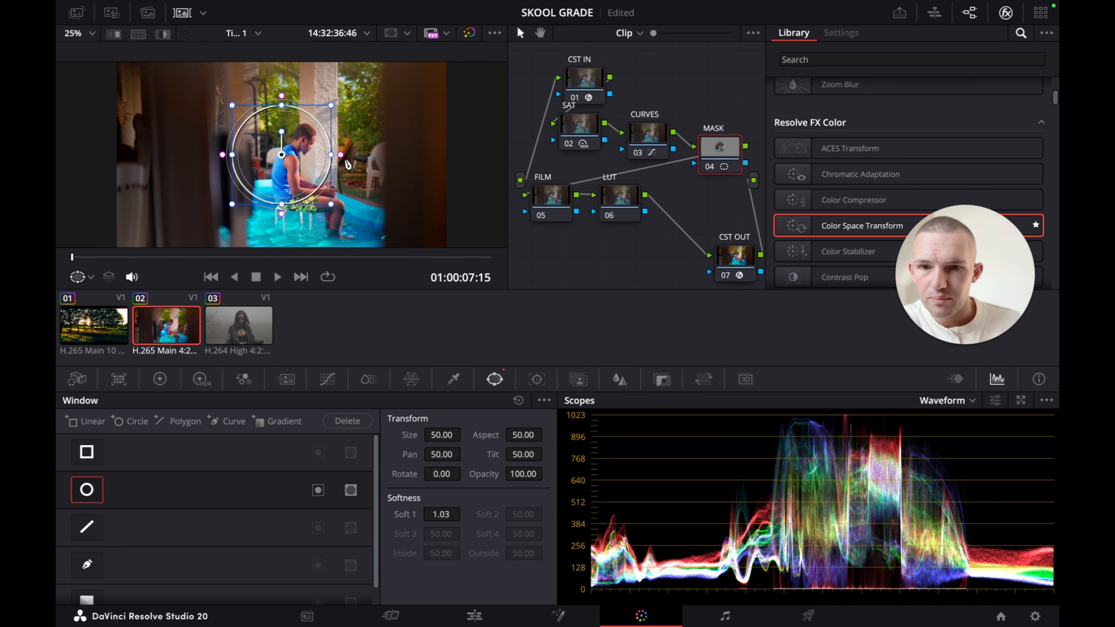
drag(331, 154, 456, 156)
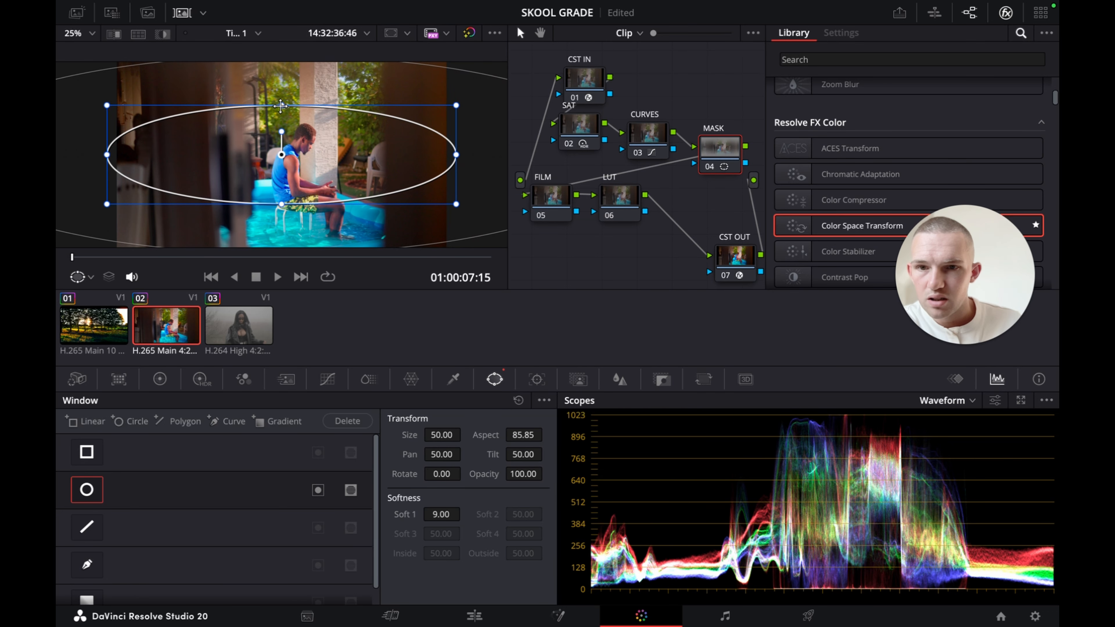
drag(281, 105, 277, 50)
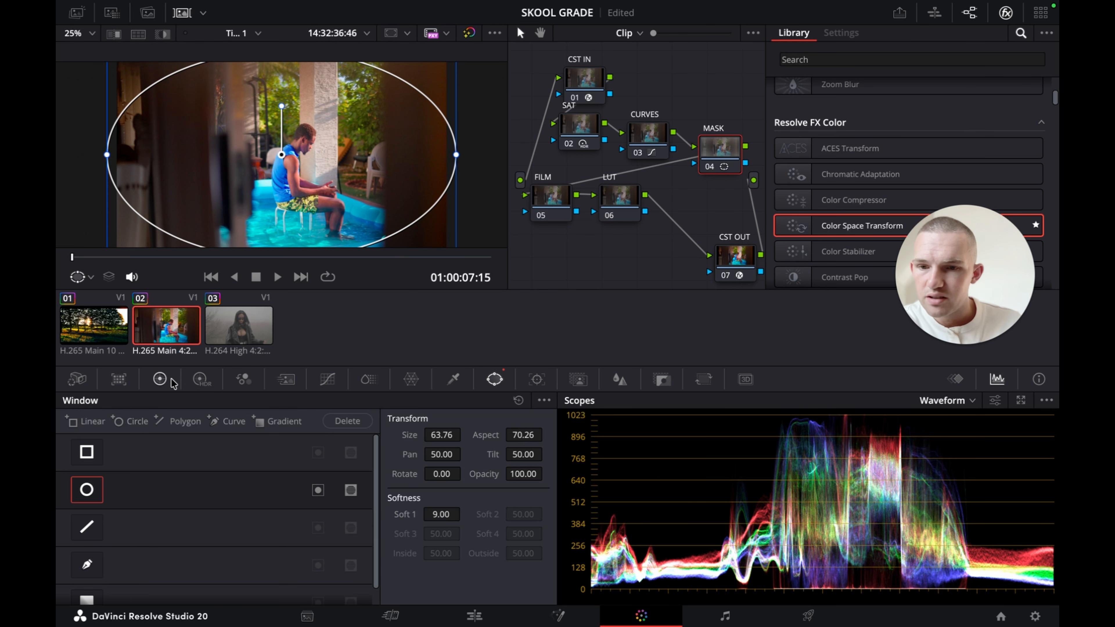
Inside the MASK node's window, set Gain to 1.05, Gamma to -0.01 and Lift to -0.01
click(160, 379)
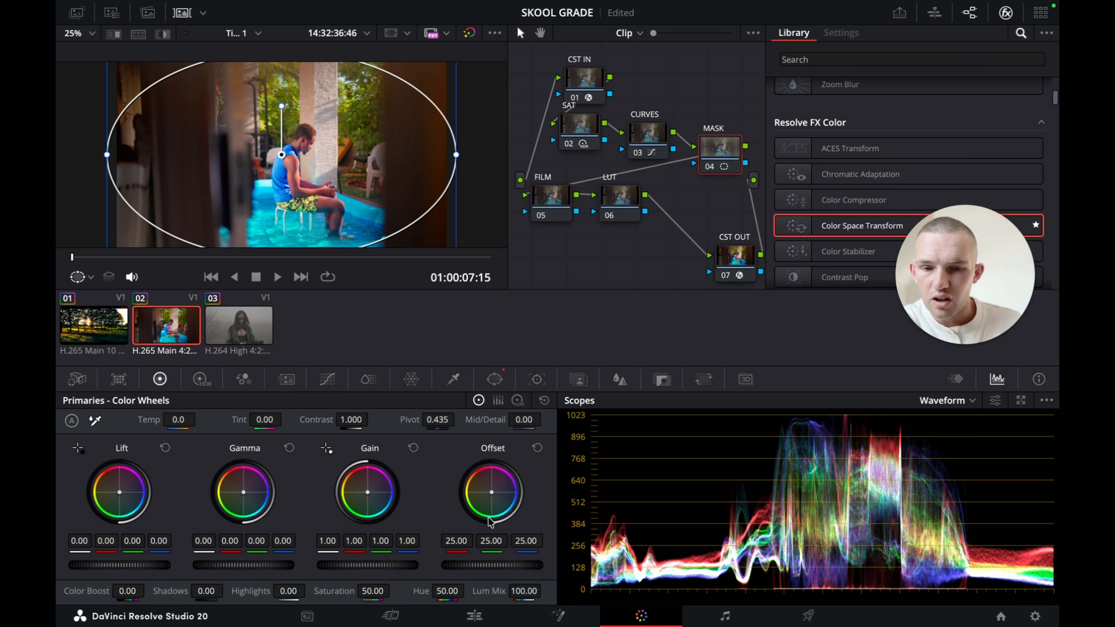
drag(366, 565, 373, 565)
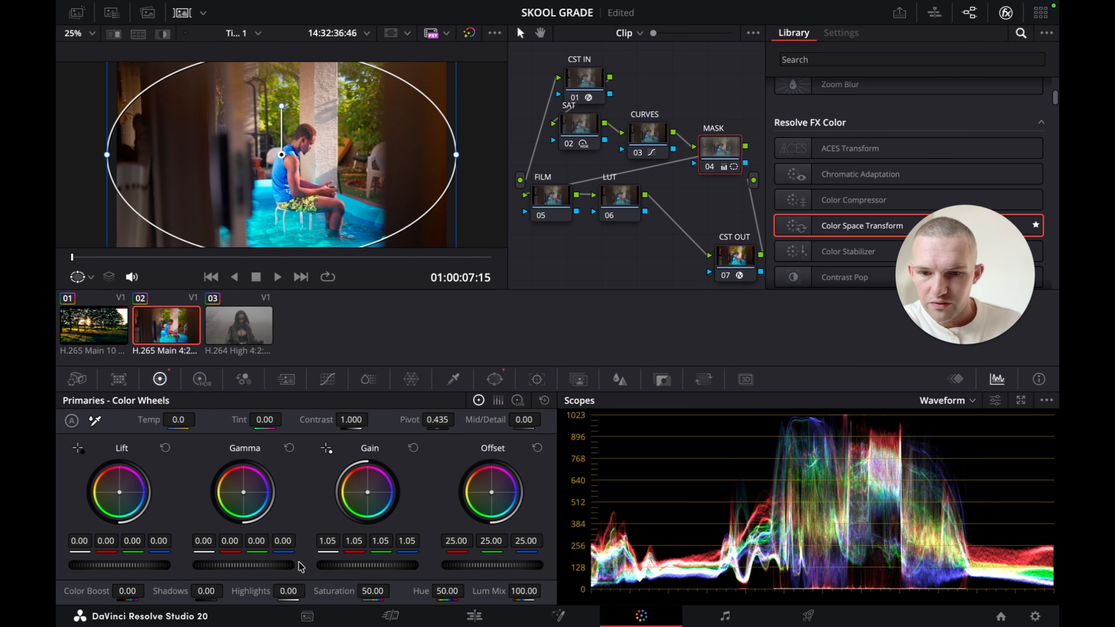
drag(268, 565, 250, 566)
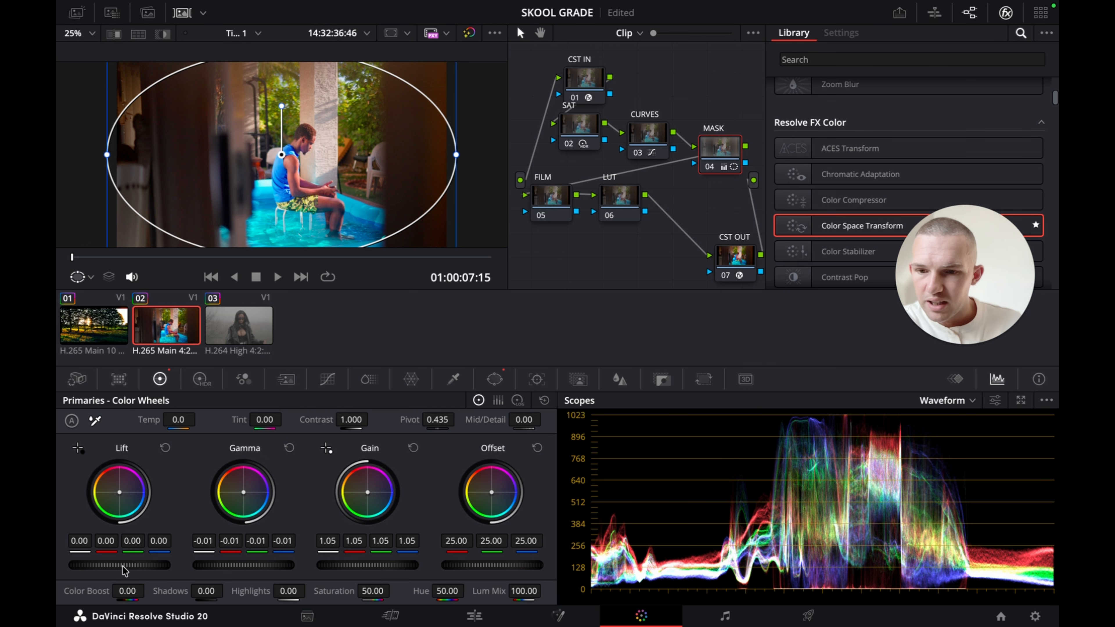
mouse_move(126, 565)
mouse_down()
mouse_move(114, 565)
mouse_move(138, 565)
mouse_up()
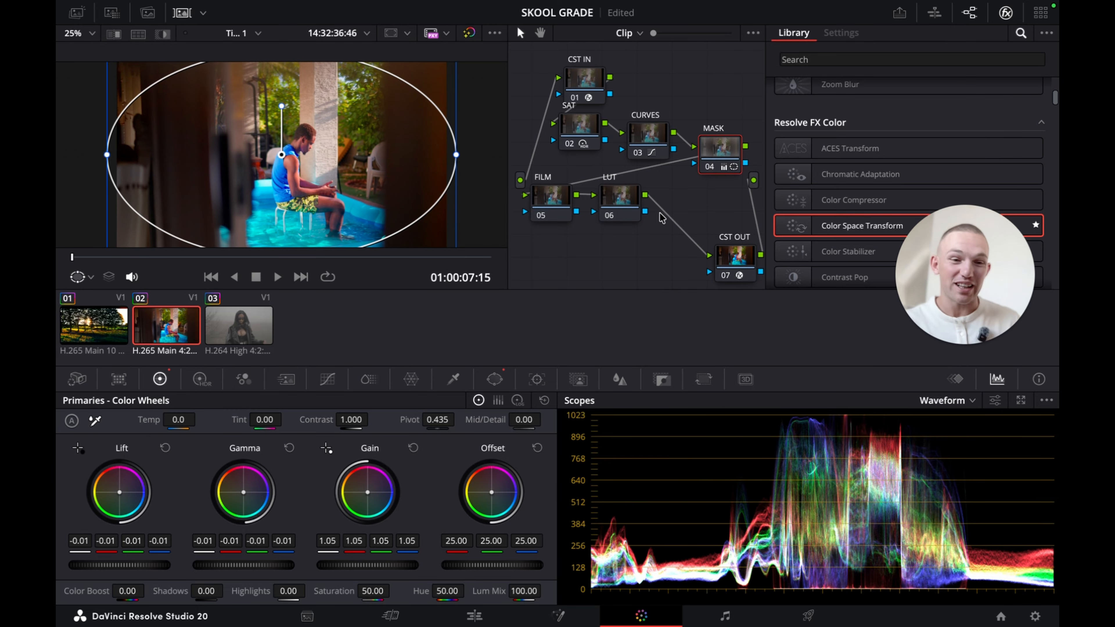
Save the project and toggle the MASK node off and on to compare its effect
key(ctrl+s)
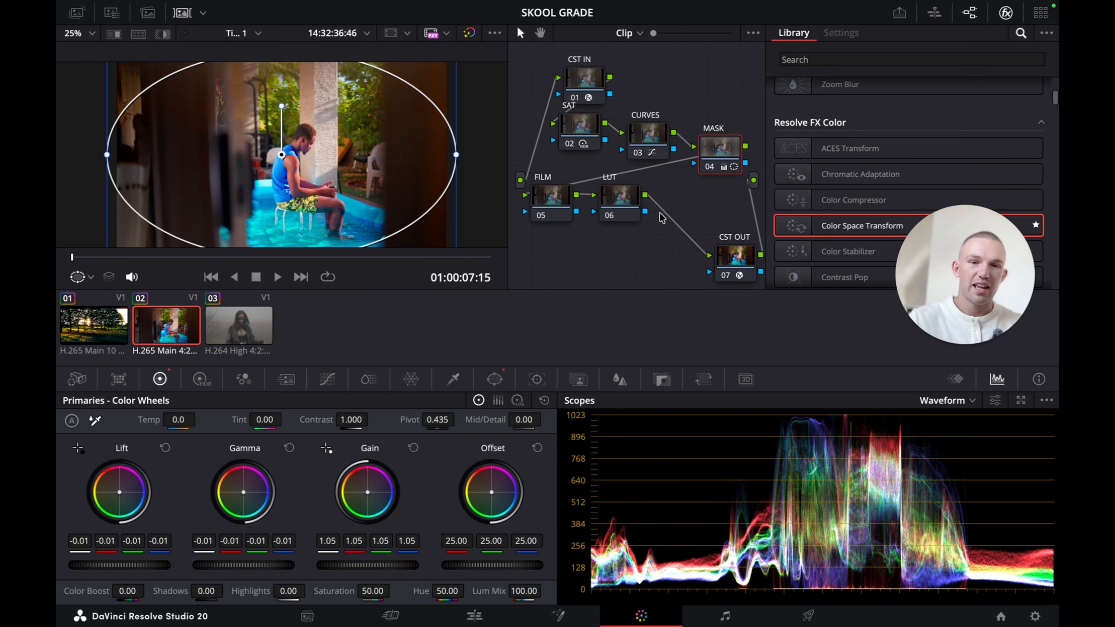
key(ctrl+d)
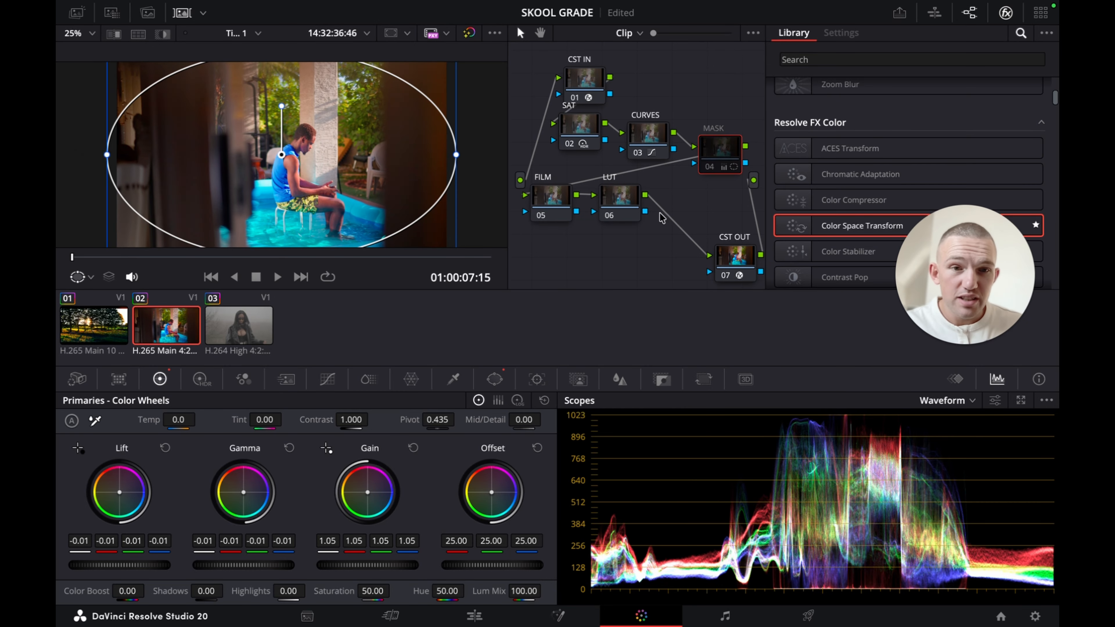
key(ctrl+d)
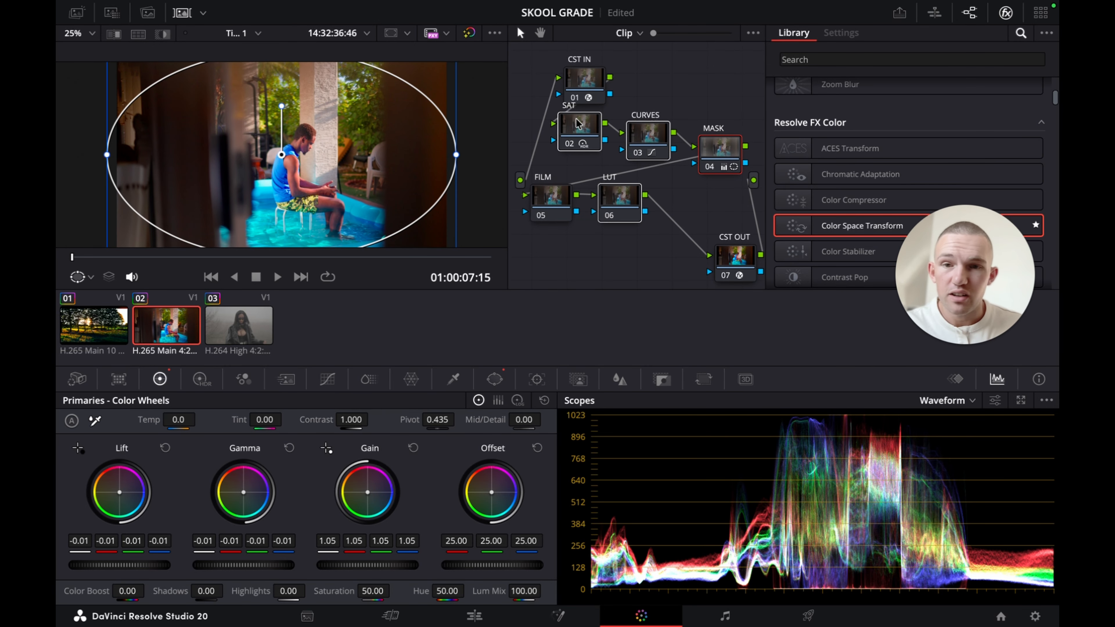
Toggle the selected grading nodes off and on, including in full screen, to compare the pool clip before and after
key(ctrl+d)
key(ctrl+d)
key(ctrl+d)
key(ctrl+f)
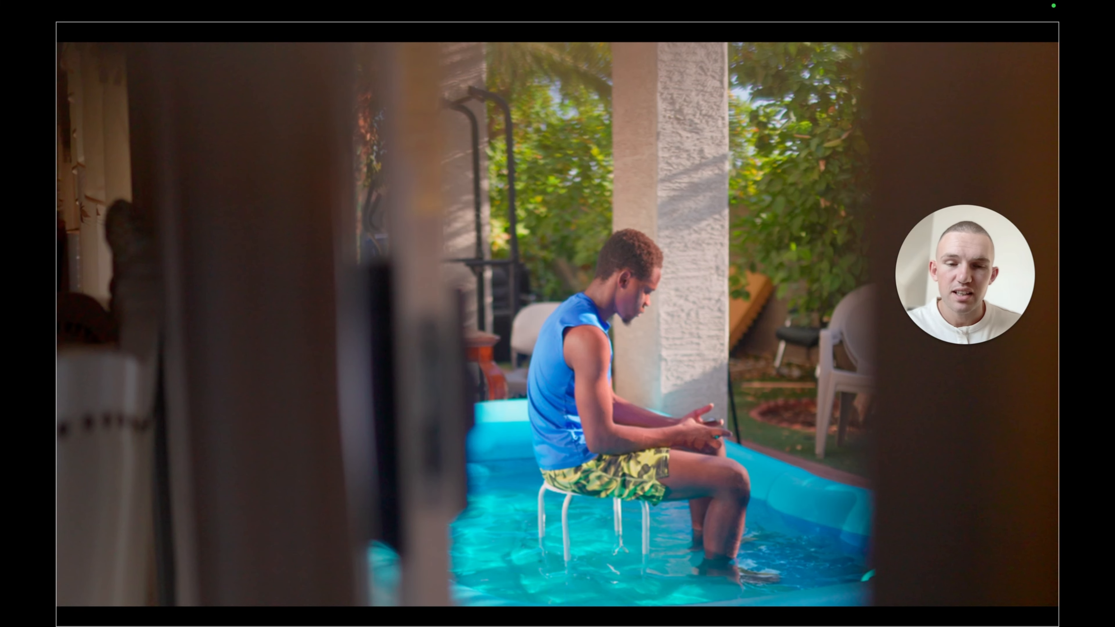
key(ctrl+d)
key(ctrl+d)
key(ctrl+d)
key(ctrl+f)
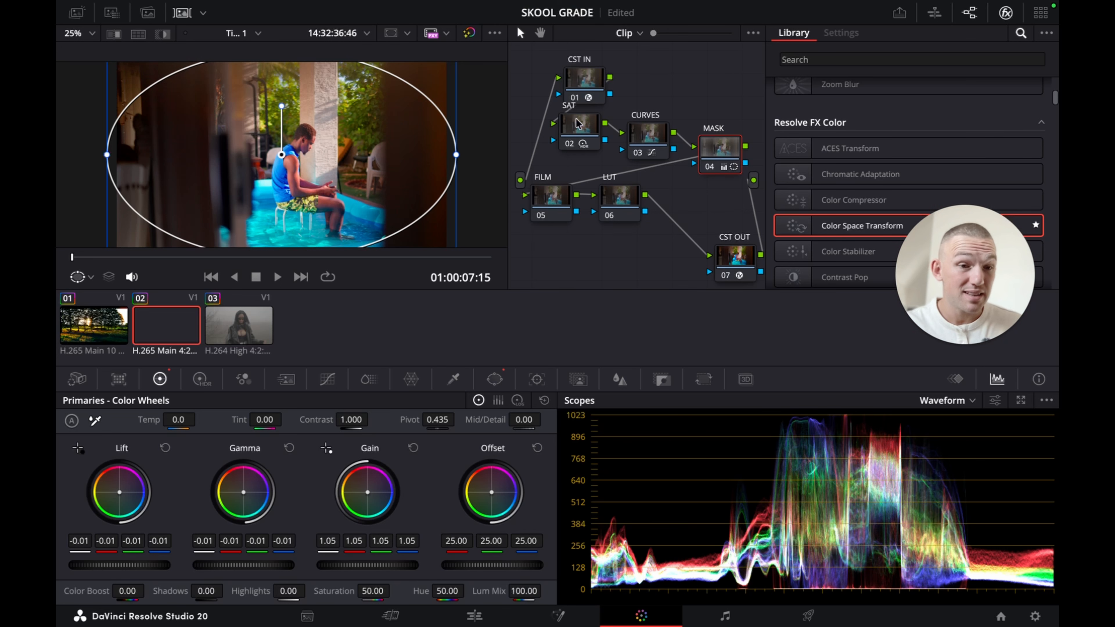
Search the effects library for film and apply Film Look Creator to the FILM node
click(550, 195)
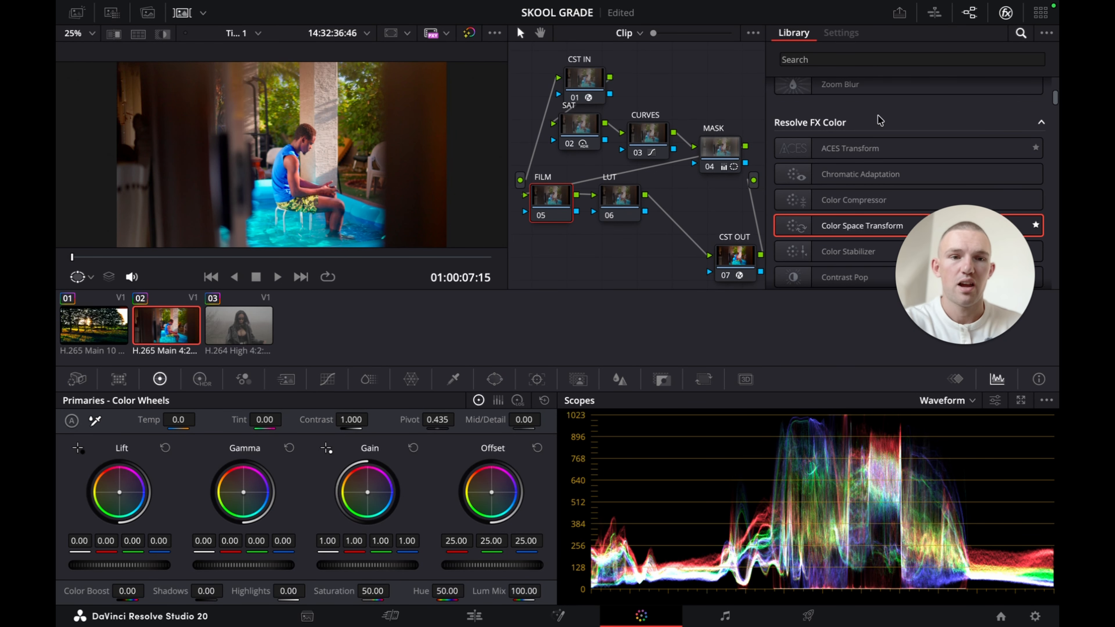
click(1024, 59)
text(f)
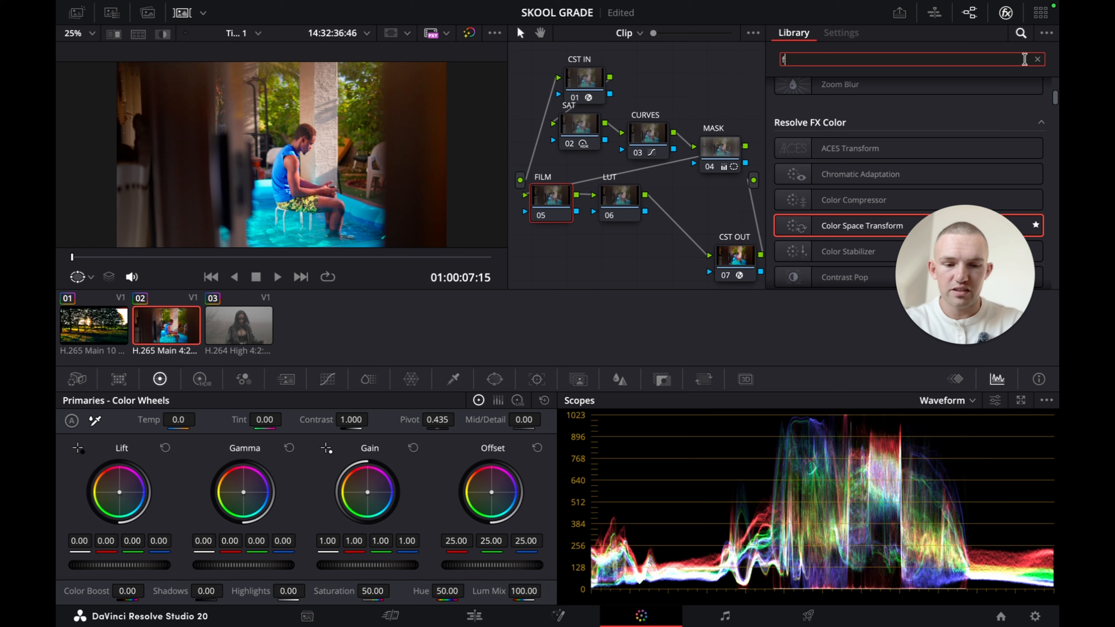
text(ilm)
drag(904, 93, 551, 215)
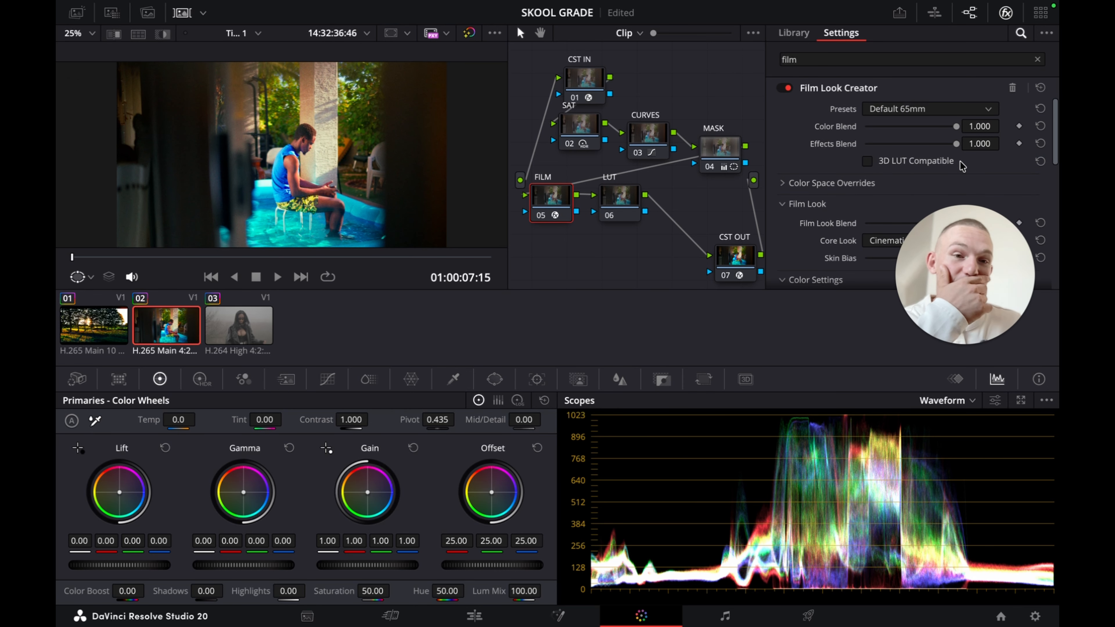
Set the Film Look Creator preset to Cinematic, with Effects Blend at 0.000 and Color Blend at 0.5
click(922, 110)
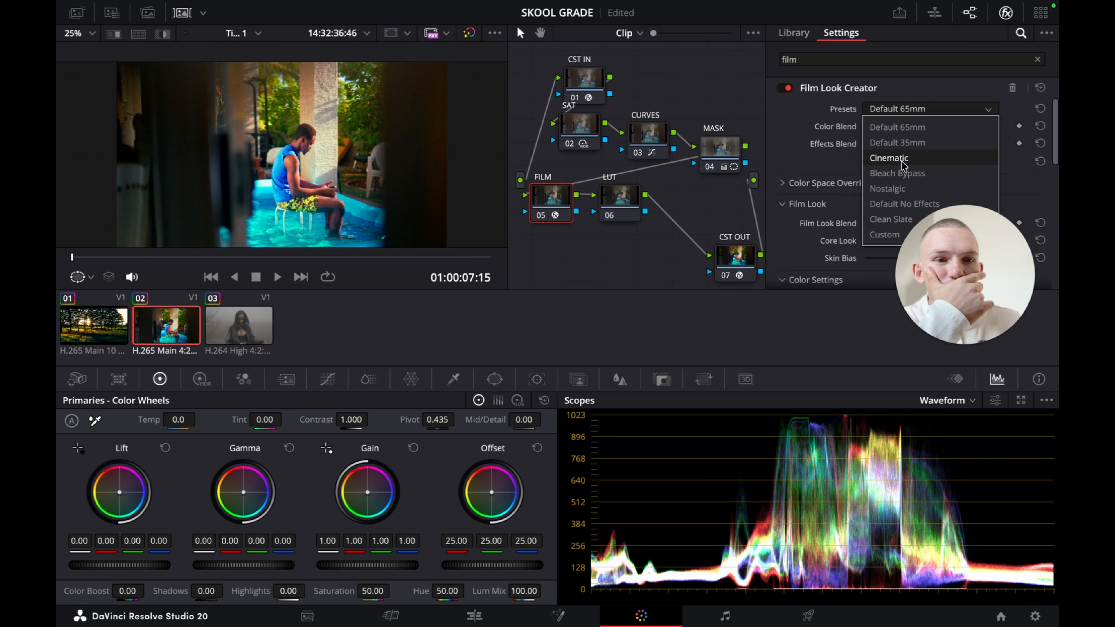
click(880, 162)
drag(956, 144, 877, 149)
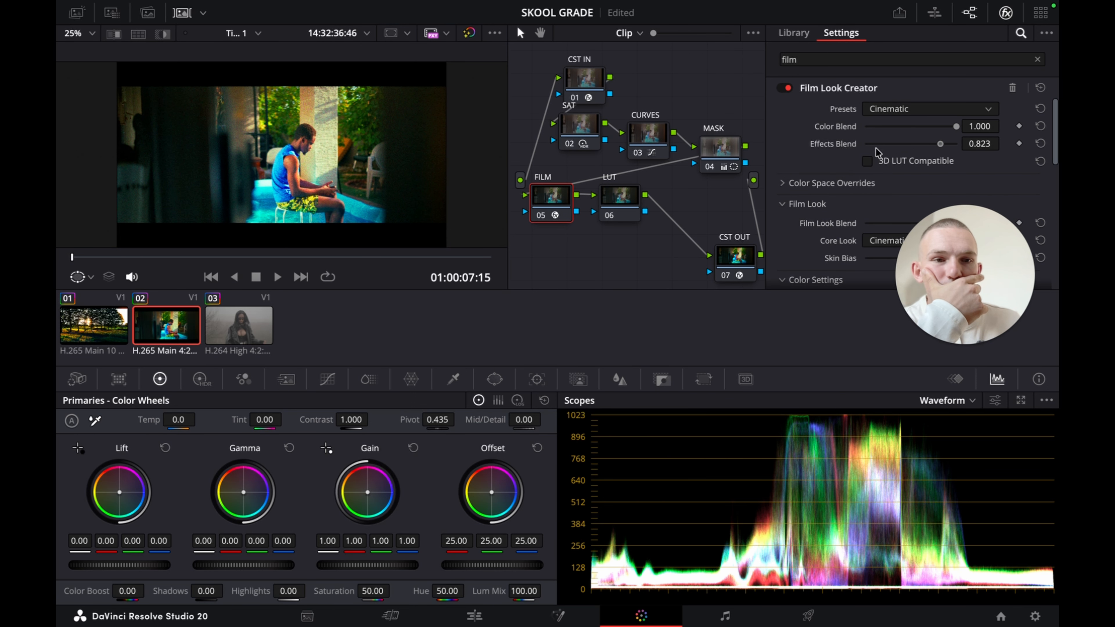
click(970, 126)
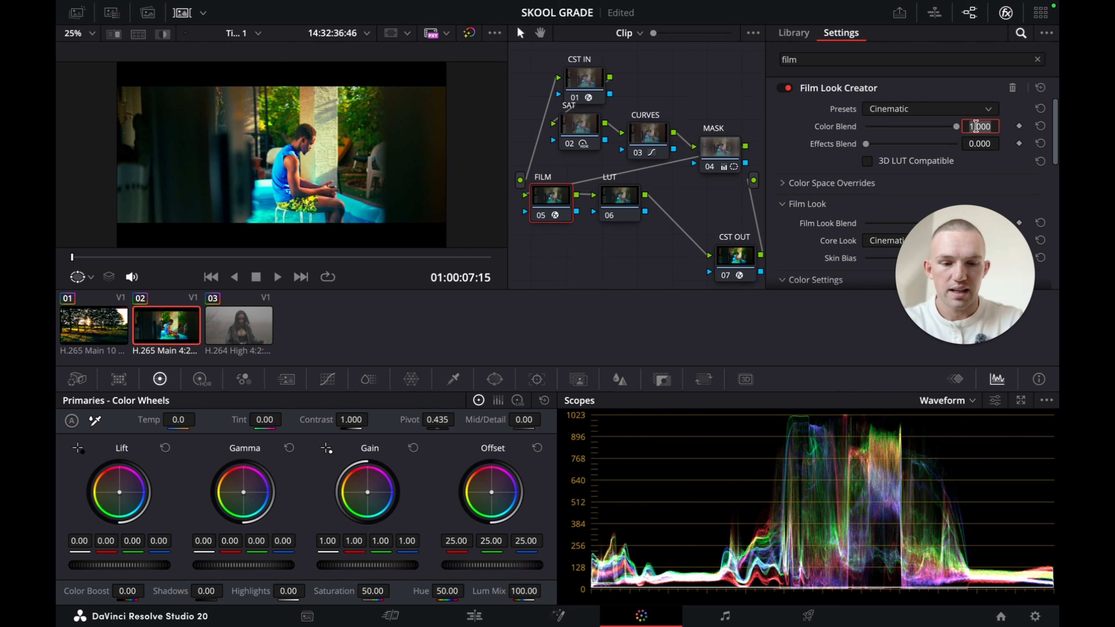
text(0.5)
key(Return)
Compare the film look by lowering Film Look Blend to 0.000 and returning it to 1.000
scroll(950, 155, down, 3)
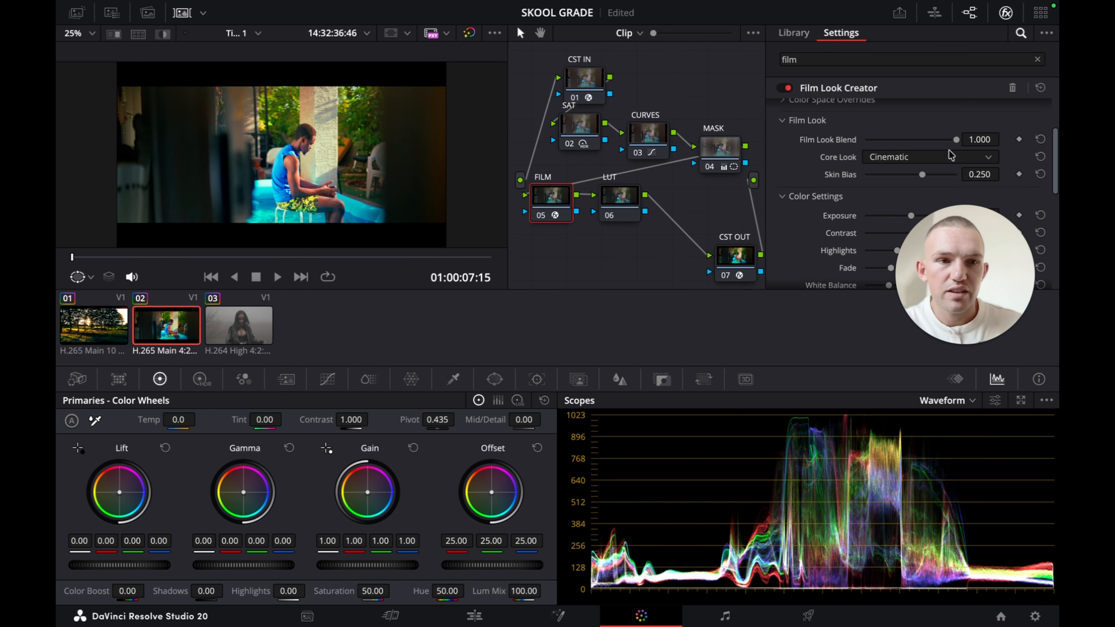
drag(964, 139, 859, 142)
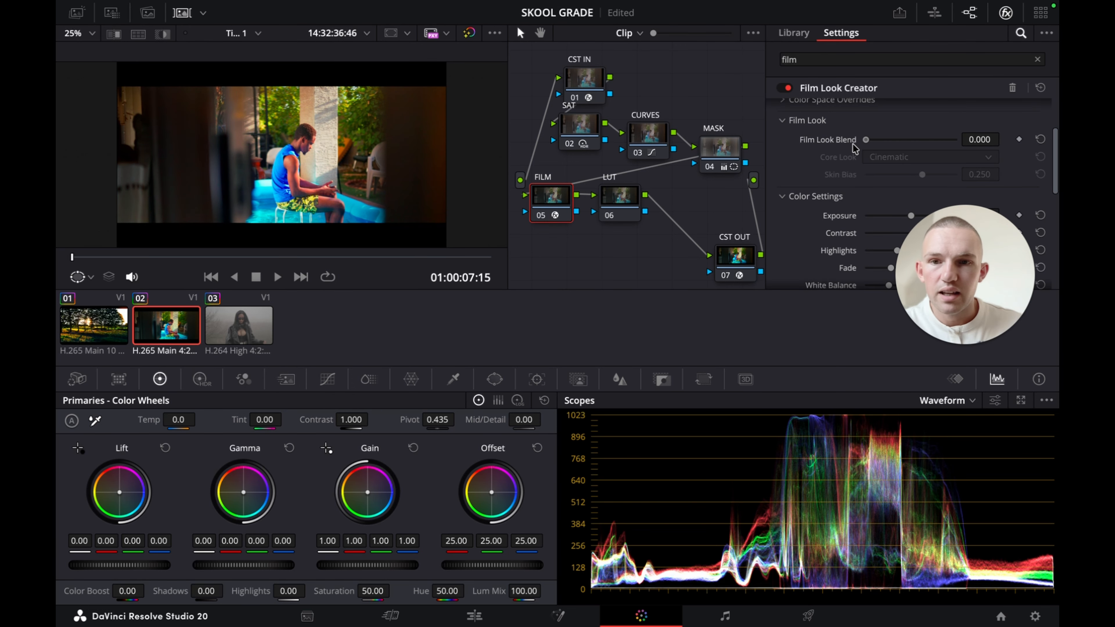
key(super+f)
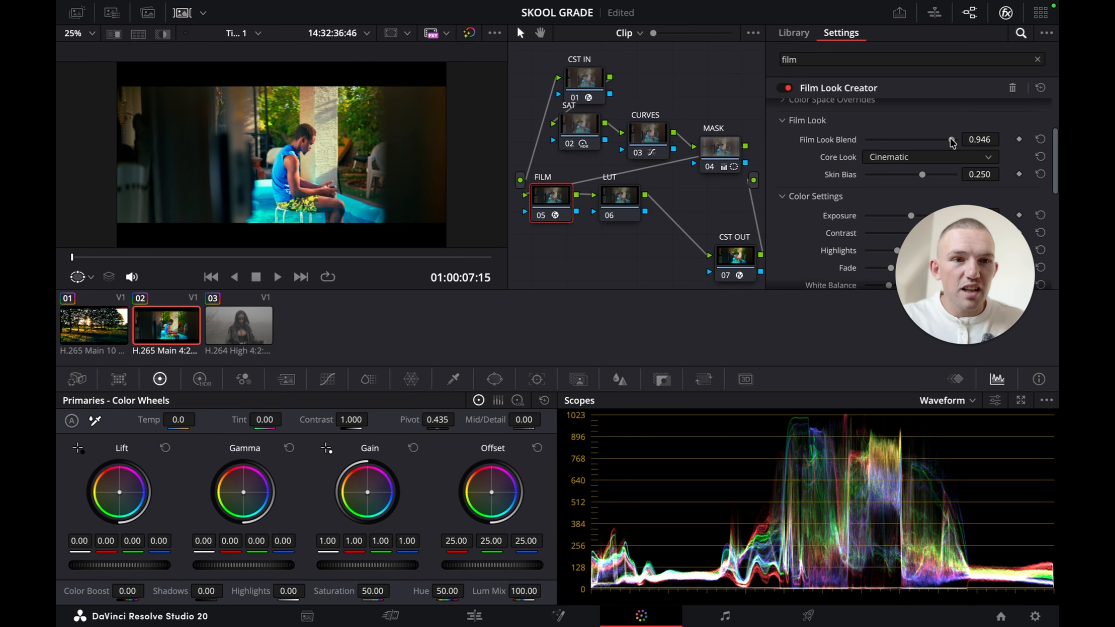
drag(955, 139, 1040, 145)
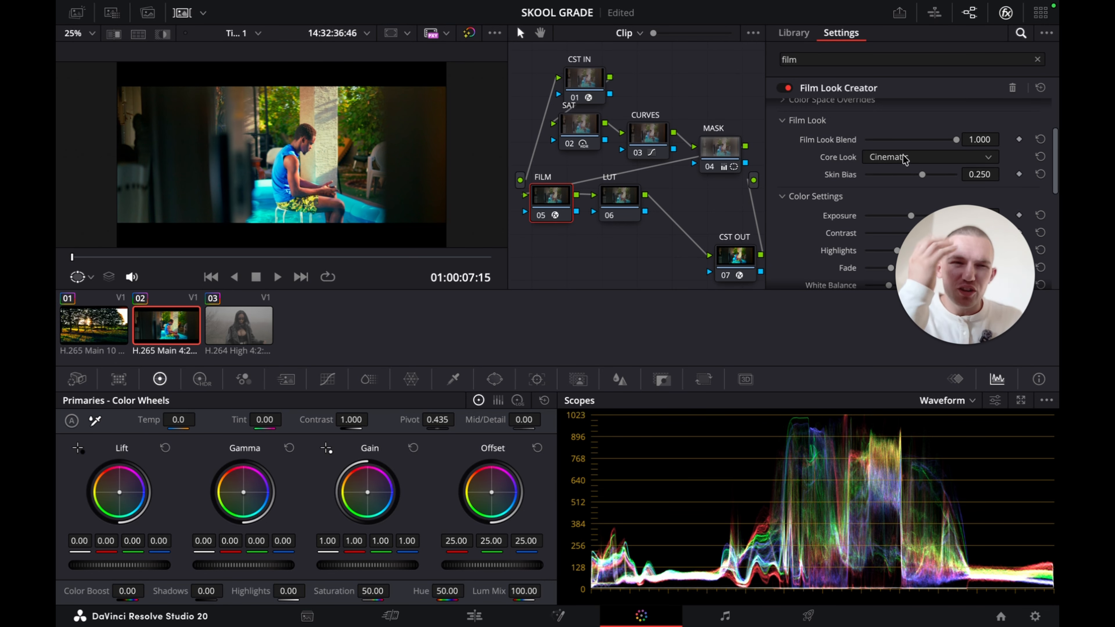
Set the Film Gate ratio in Film Look Creator to 2.00
scroll(900, 179, down, 3)
scroll(900, 179, down, 3)
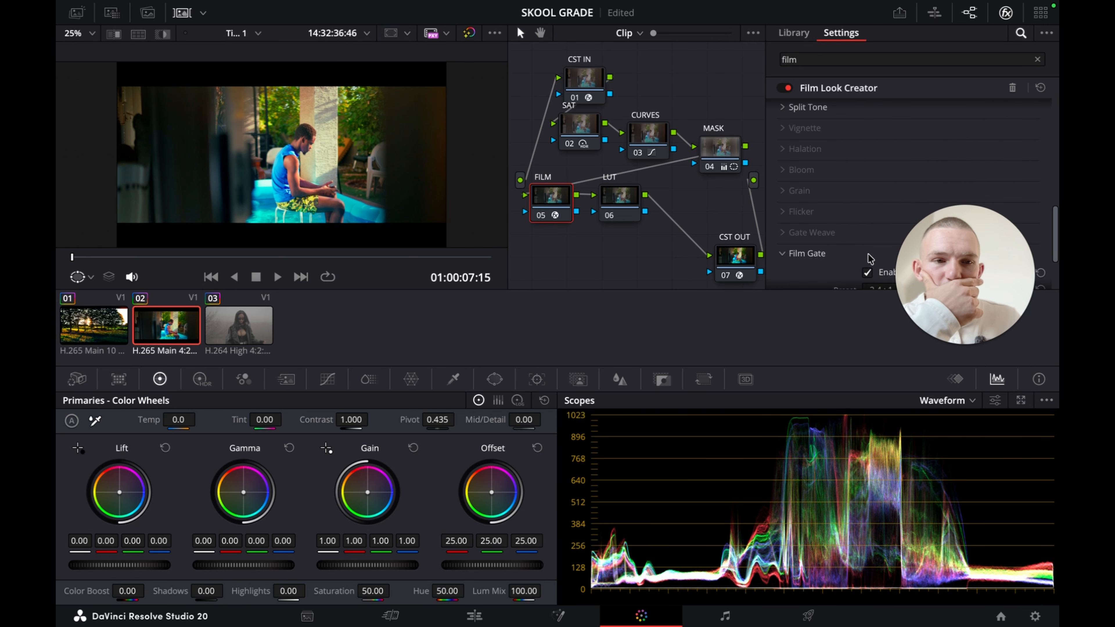
click(860, 255)
click(887, 216)
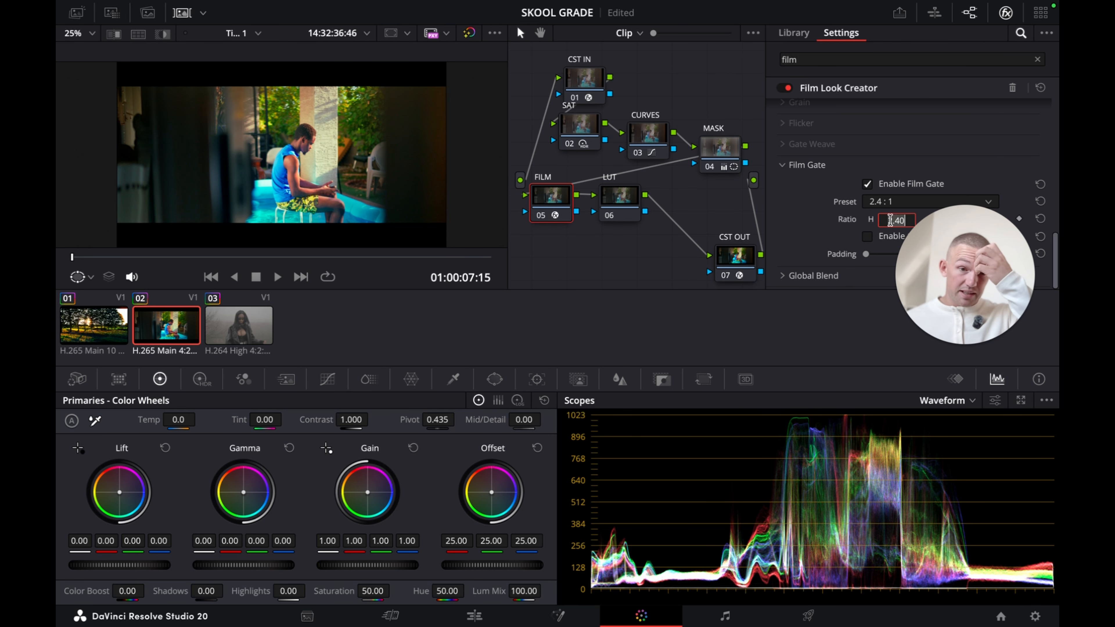
text(2)
key(Return)
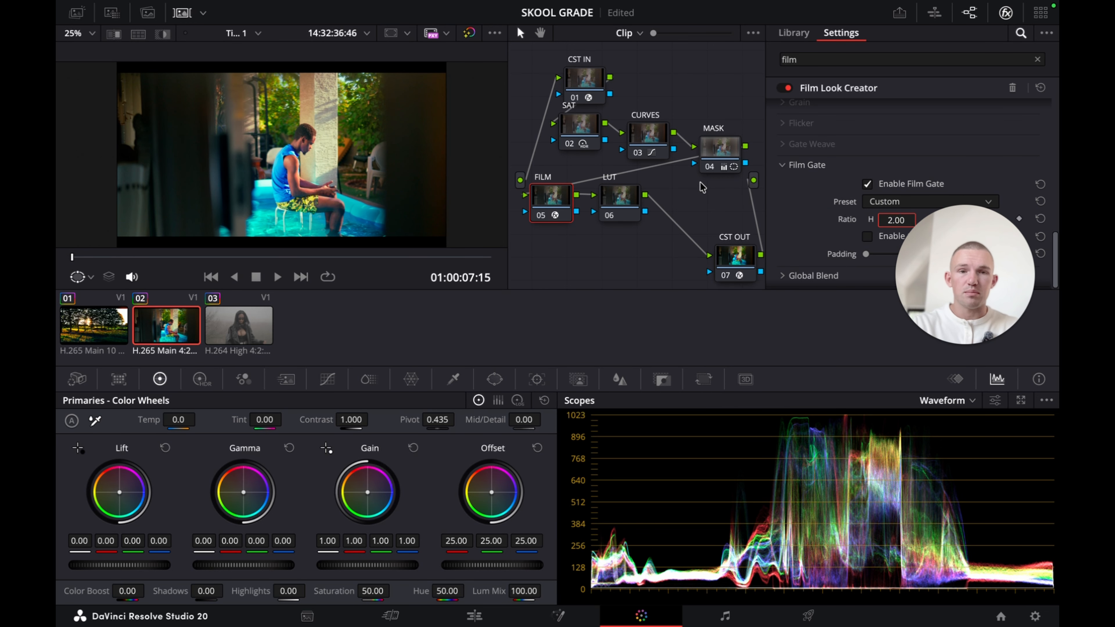
Select the LUT node, clear the effects search and hide the effects library
click(620, 195)
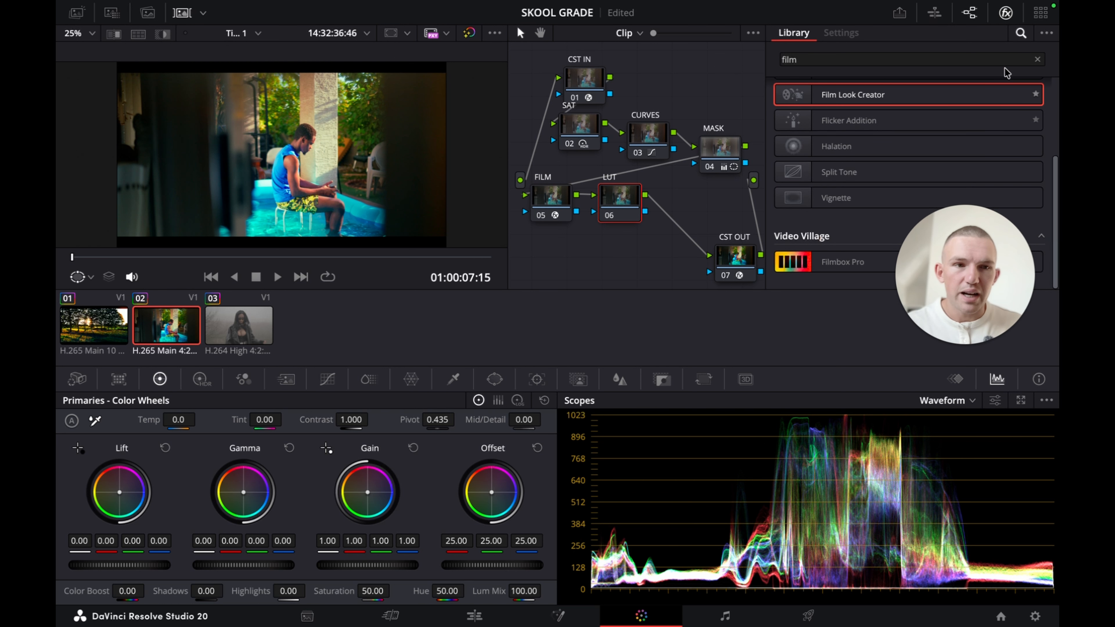
right_click(620, 195)
click(598, 251)
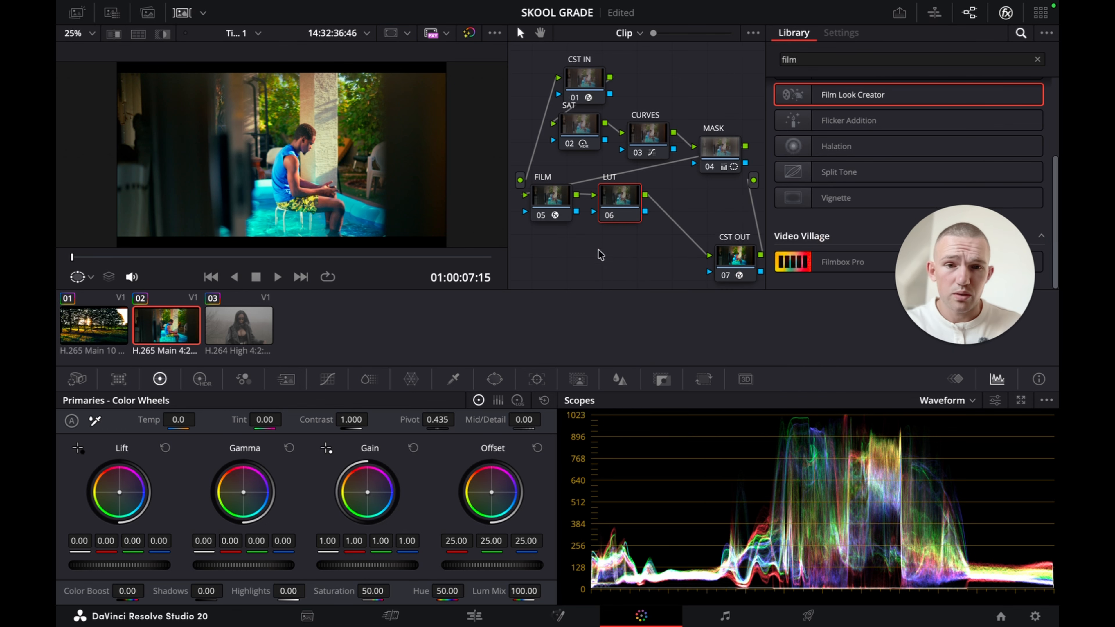
right_click(617, 194)
click(549, 264)
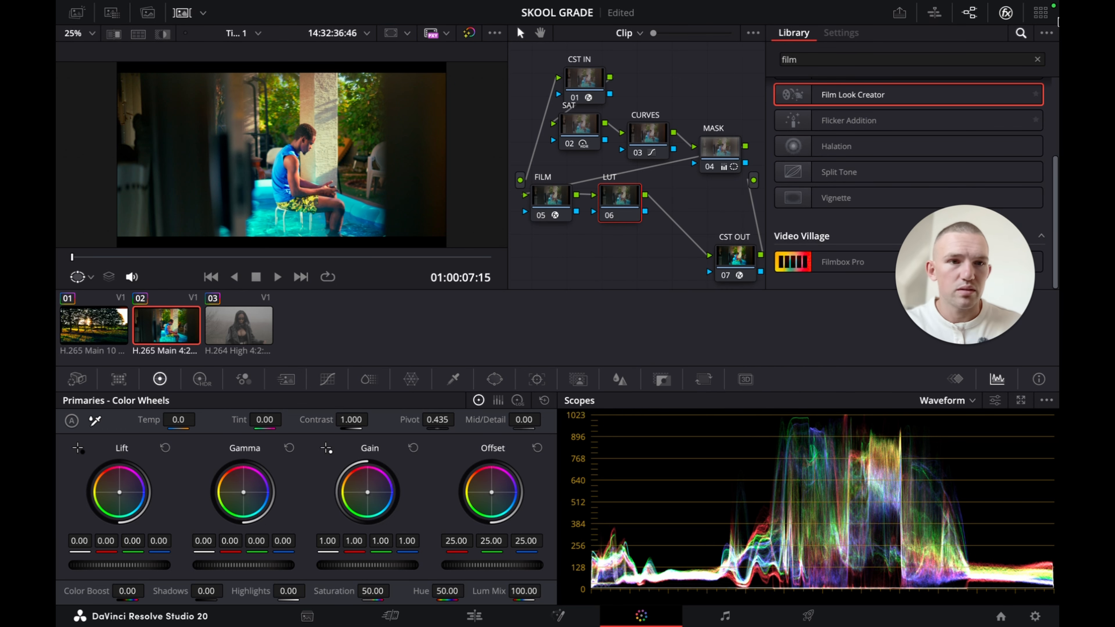
click(1036, 60)
click(1006, 12)
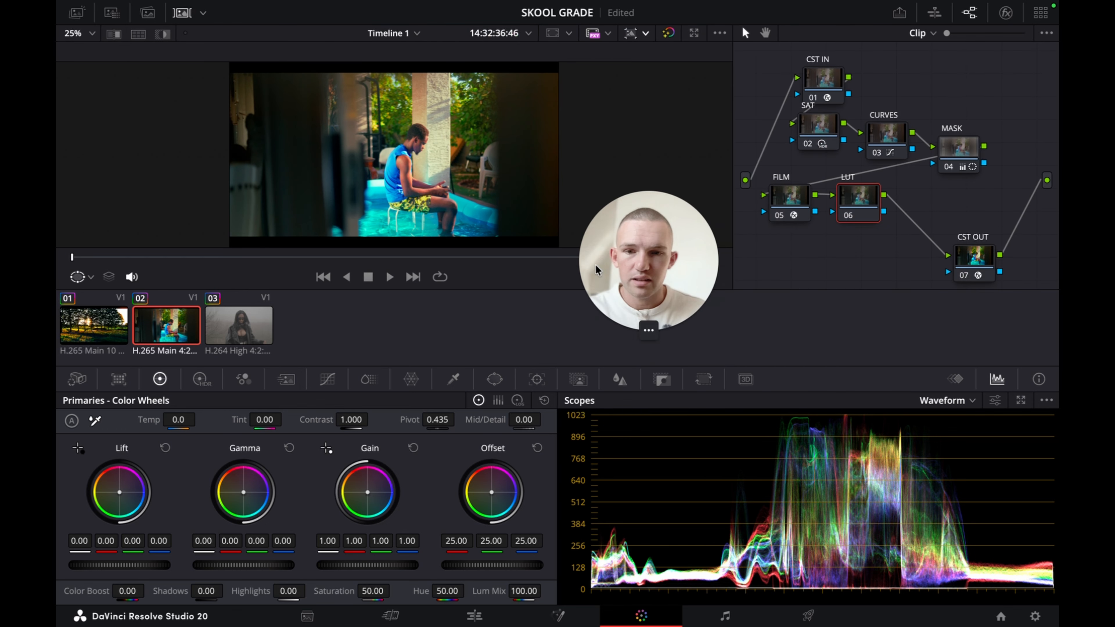
Try the Heritage LUT from CINEGRAM - WEDDINGLUTs on the LUT node and review the clip
right_click(864, 198)
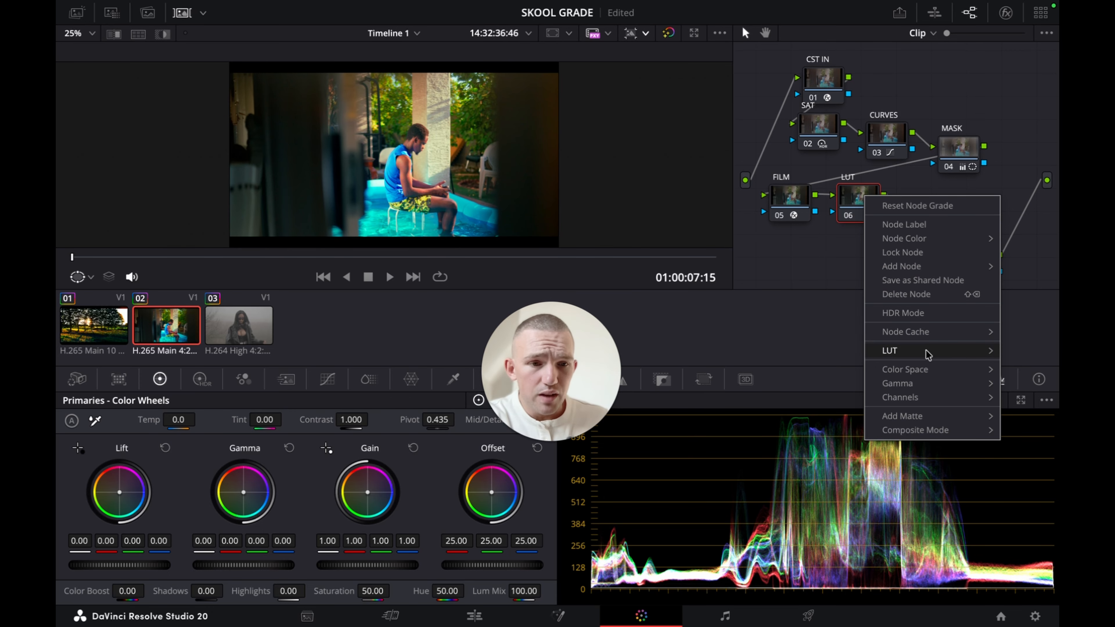
mouse_move(930, 351)
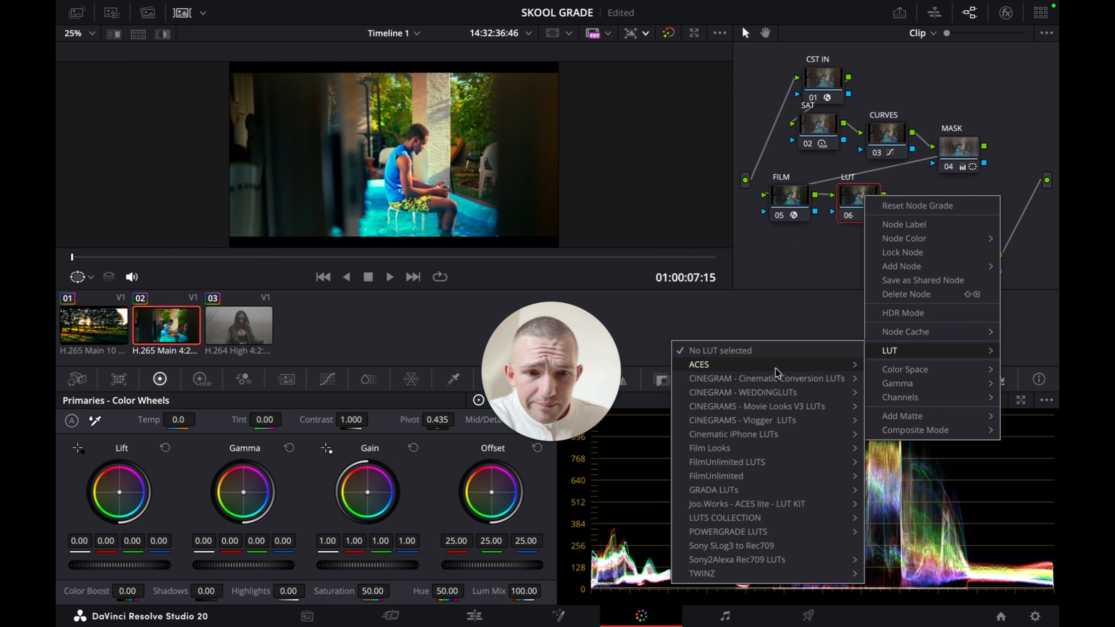
mouse_move(774, 389)
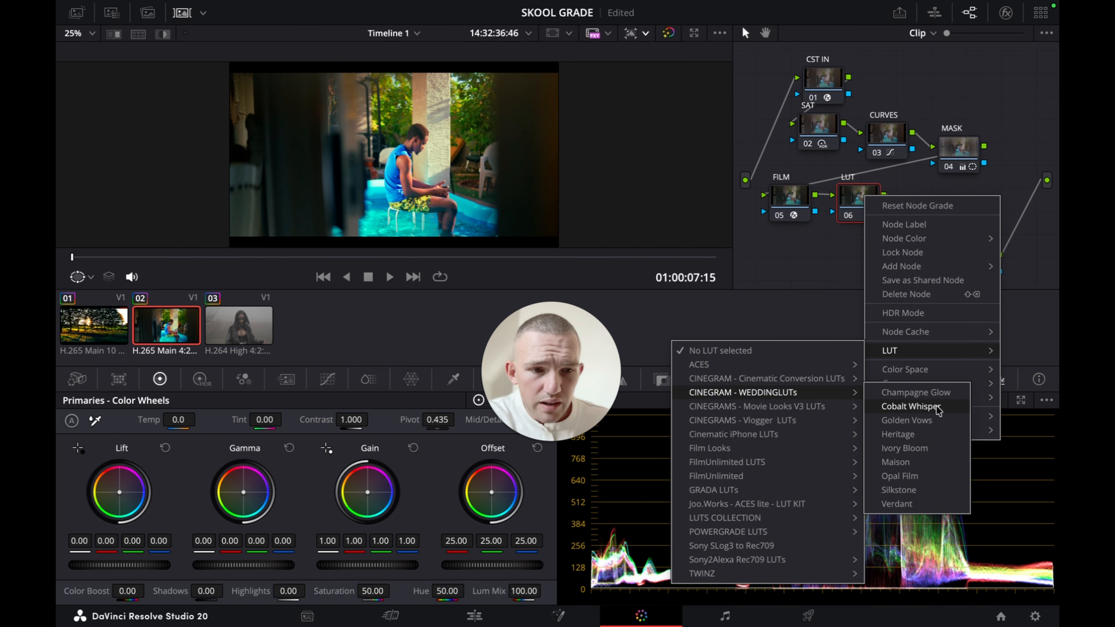
click(922, 434)
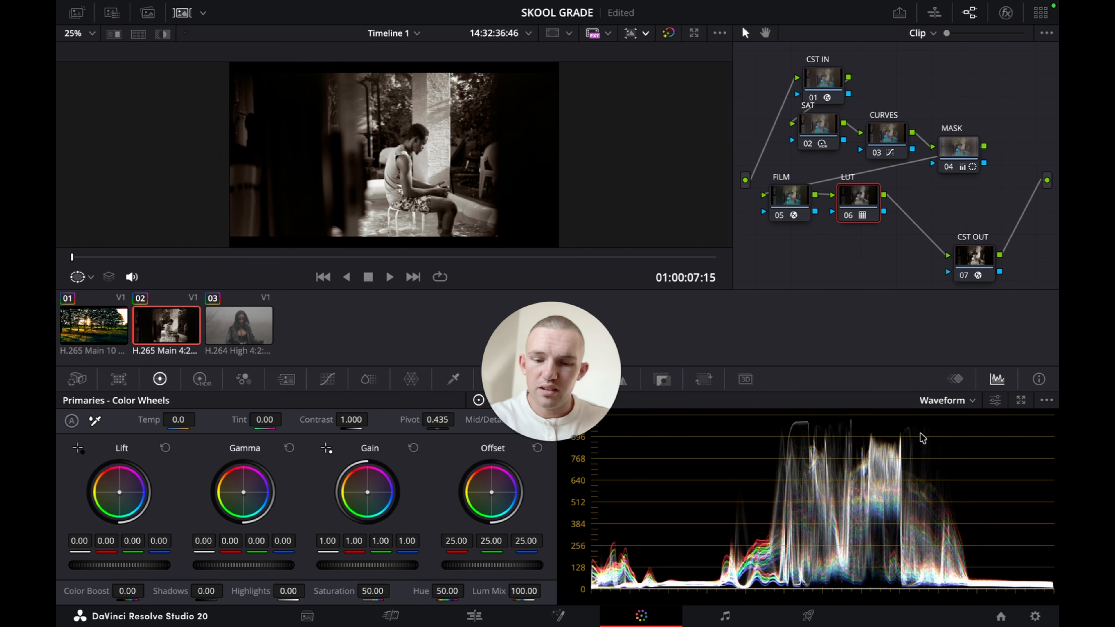
key(p)
key(p)
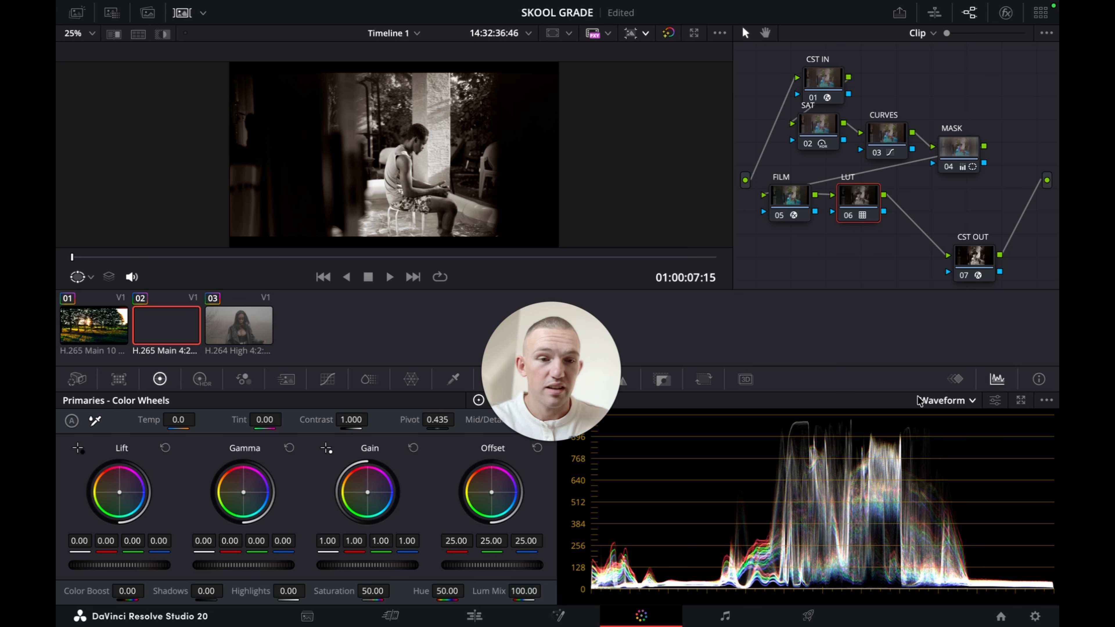
Apply the Neutralist LUT from Cinematic iPhone LUTs to the LUT node and check it in full screen
right_click(862, 205)
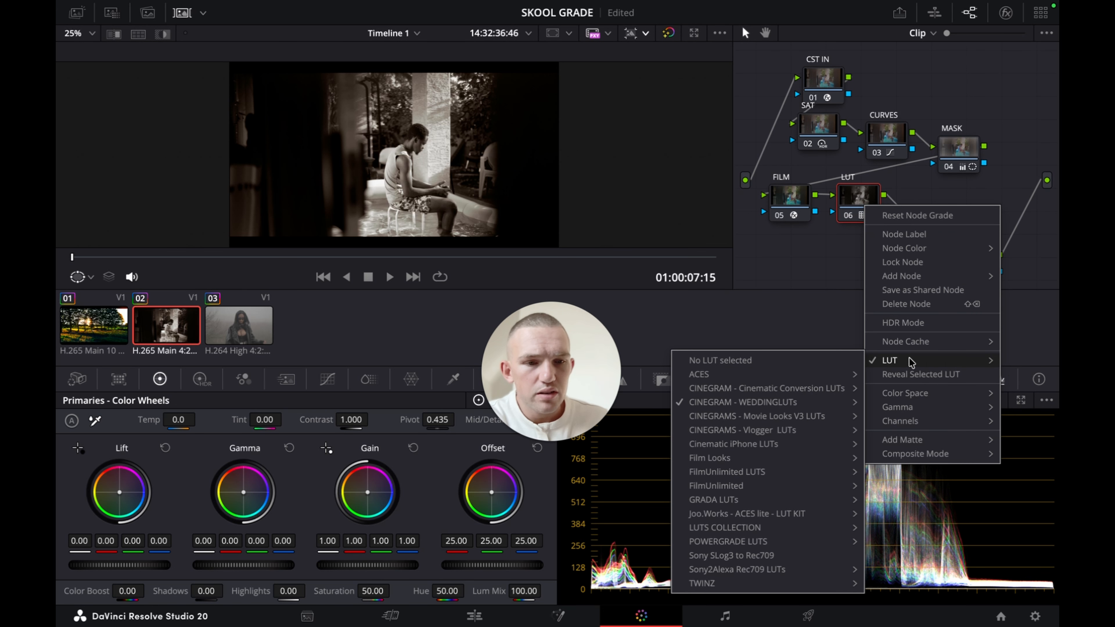
mouse_move(796, 418)
mouse_move(784, 408)
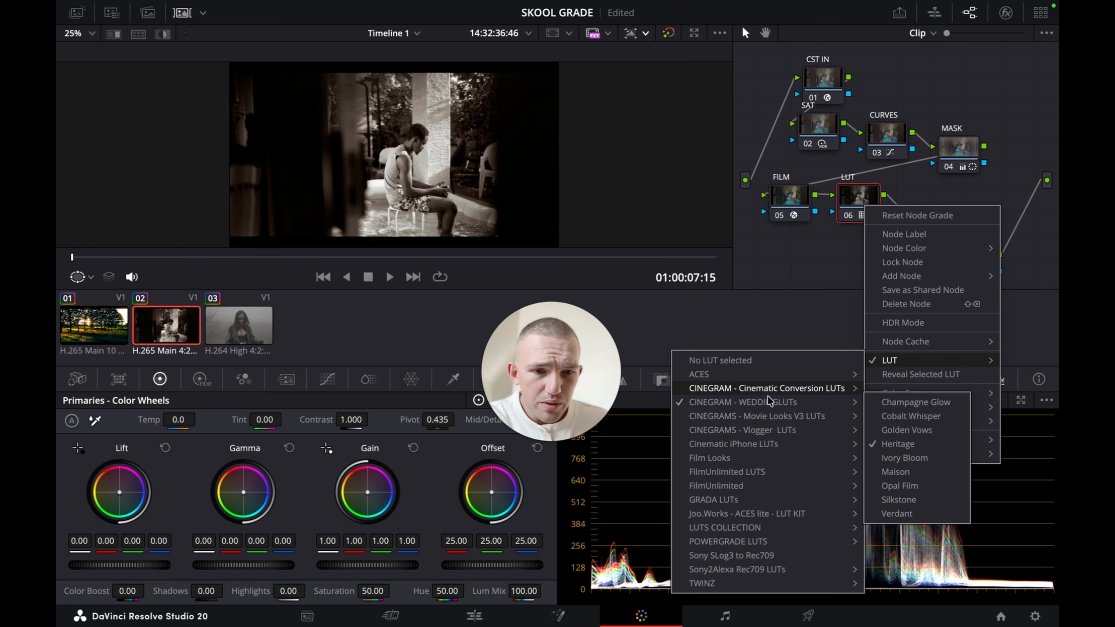
mouse_move(803, 432)
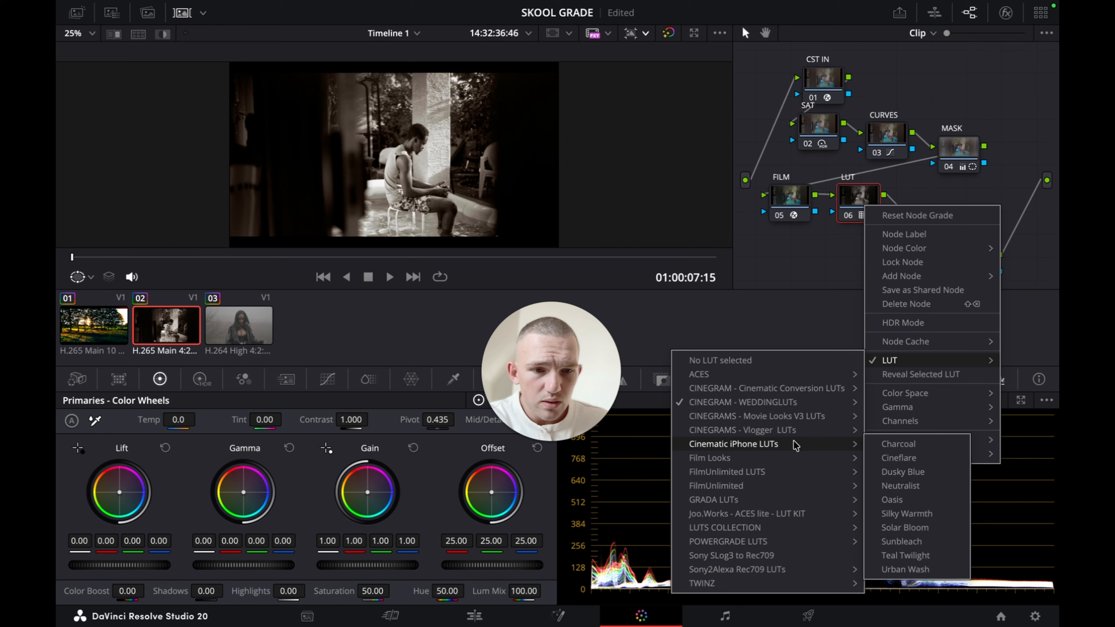
click(900, 486)
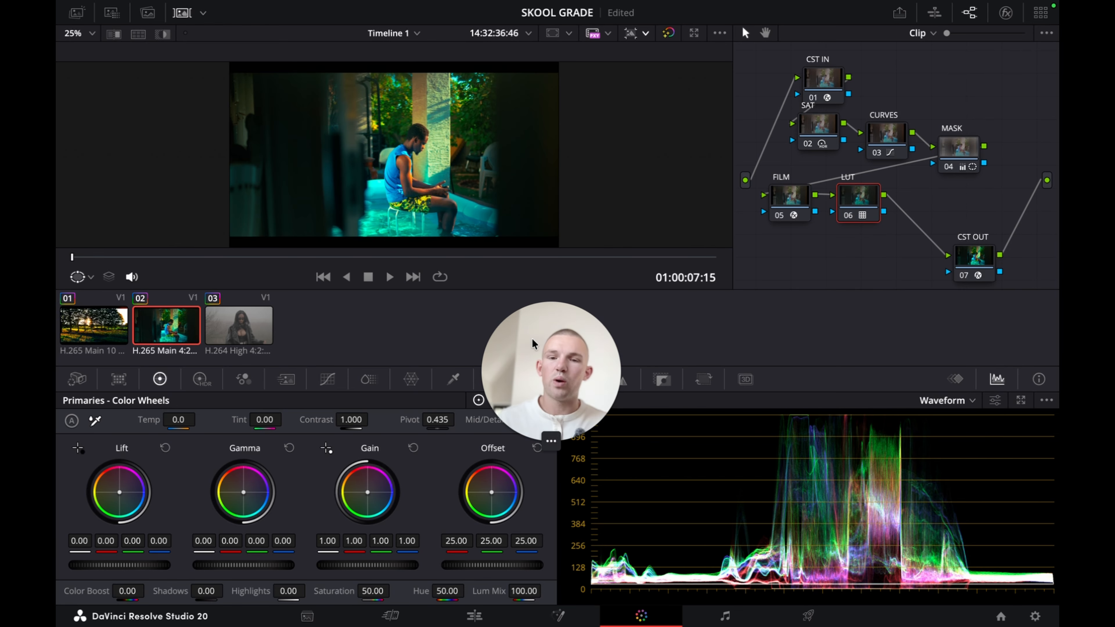
key(super+f)
key(super+f)
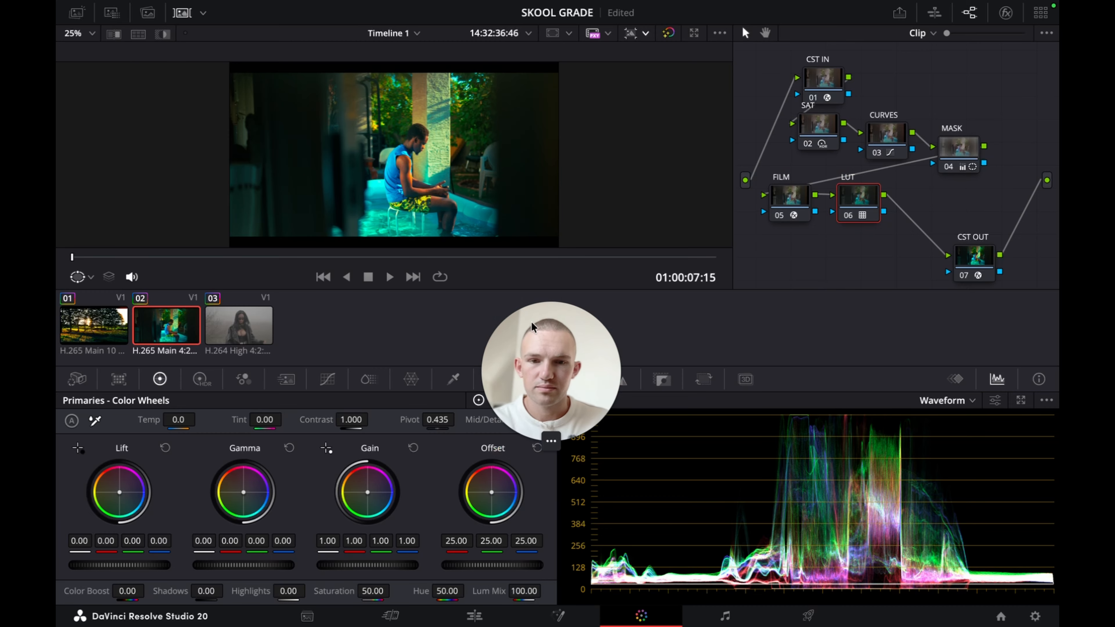
Reduce the LUT node's strength by setting its Key Output Gain to 0.3
click(661, 379)
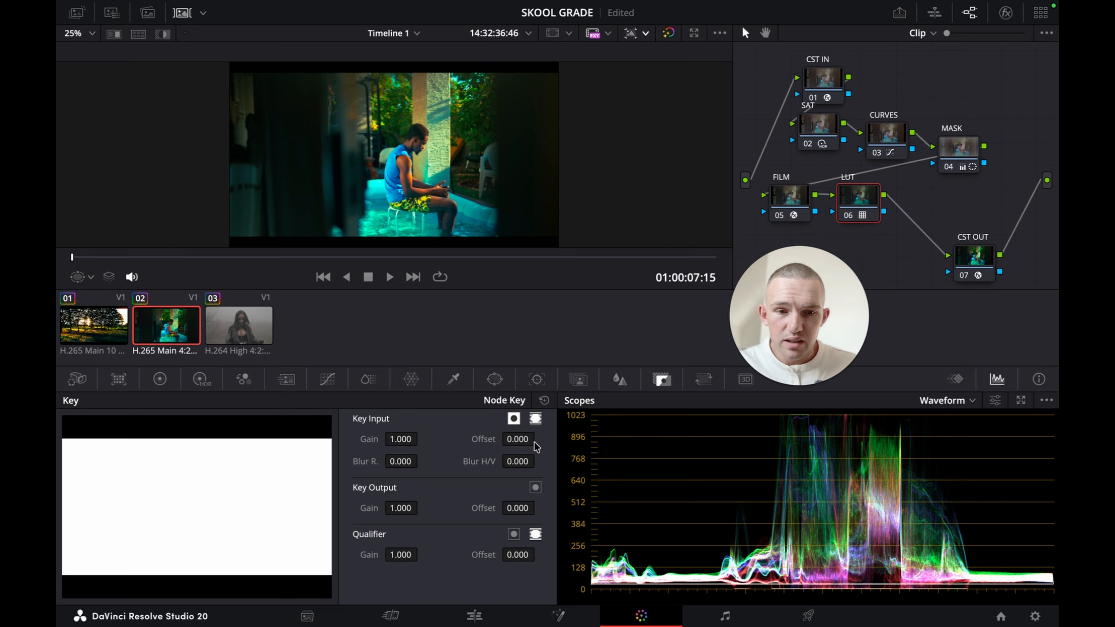
click(400, 508)
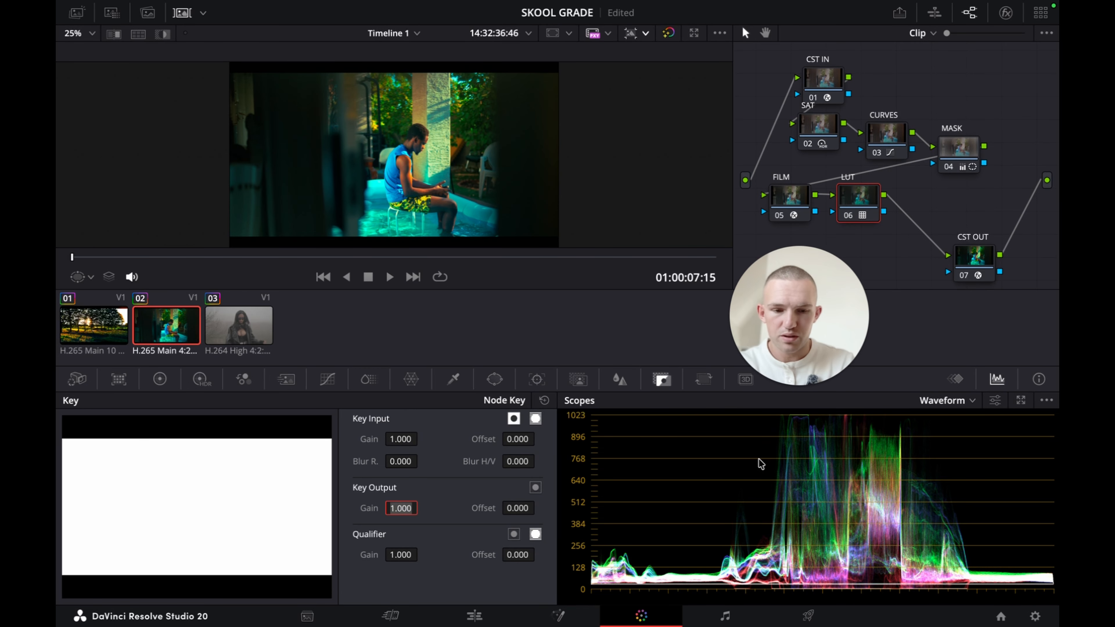
text(0.3)
key(Return)
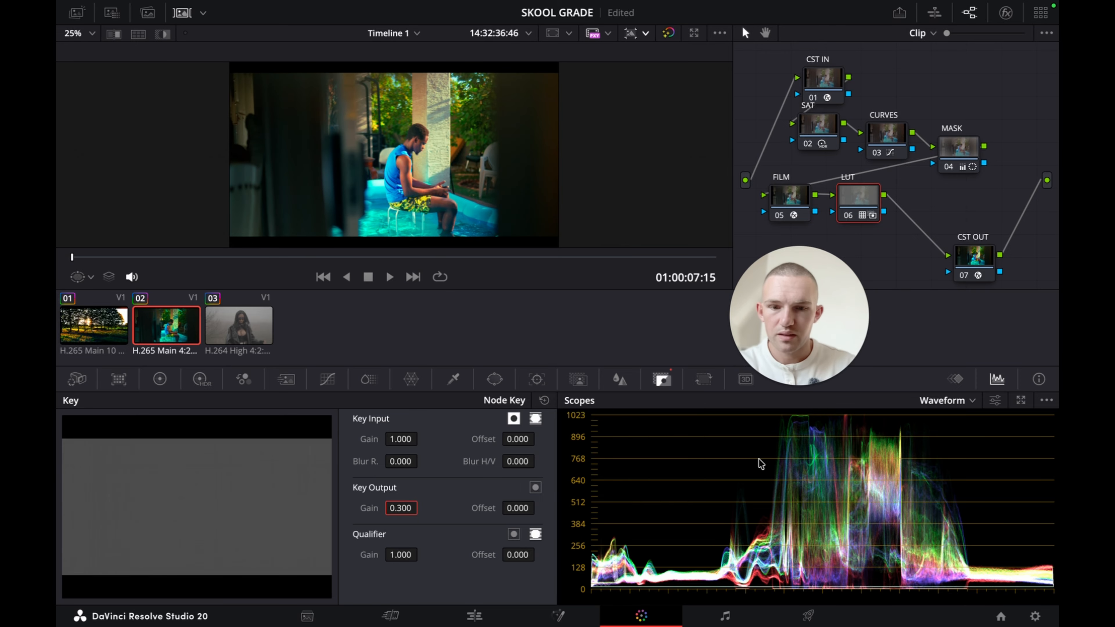
key(super+e)
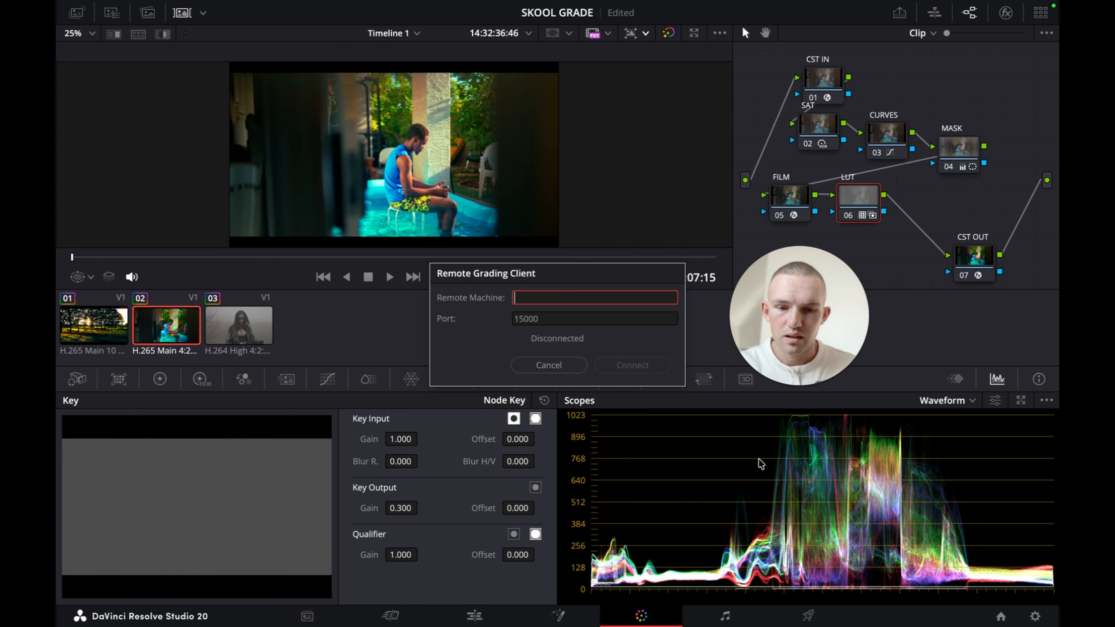
click(548, 365)
Toggle the LUT node off and on in full screen to compare its effect
key(super+f)
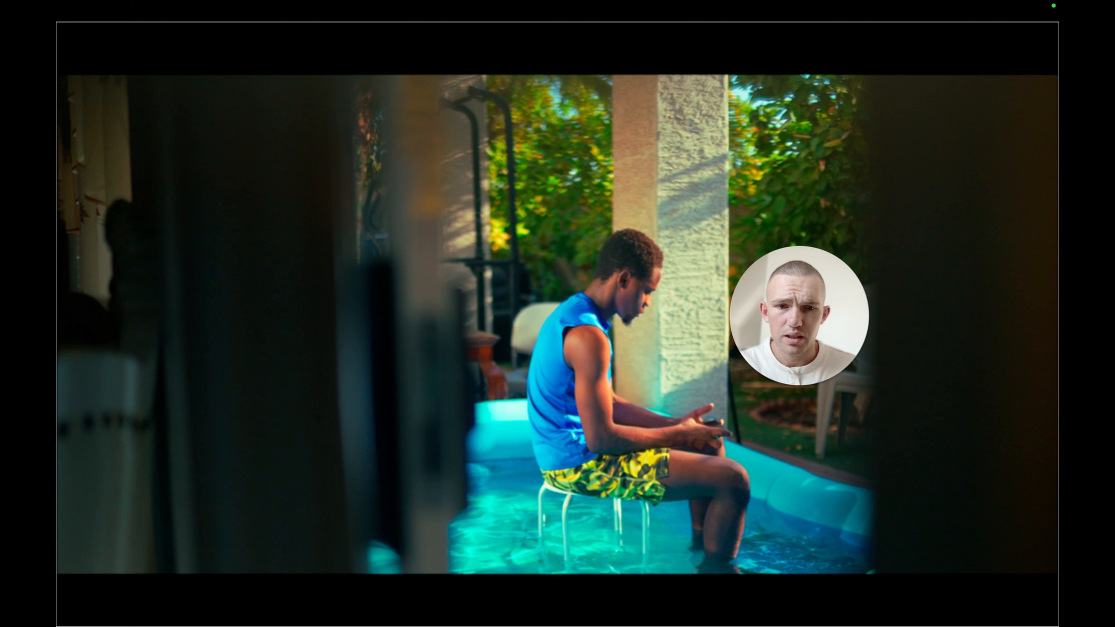
key(super+d)
key(super+d)
key(super+d)
key(super+d)
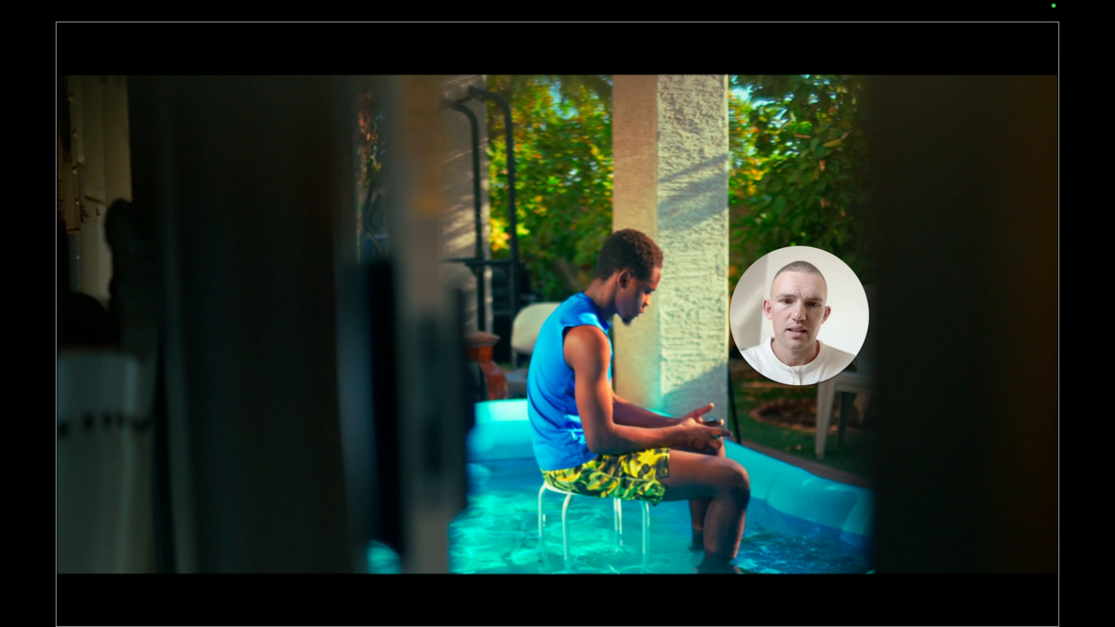
Leave full screen and set the timeline playback resolution to Quarter
key(super+f)
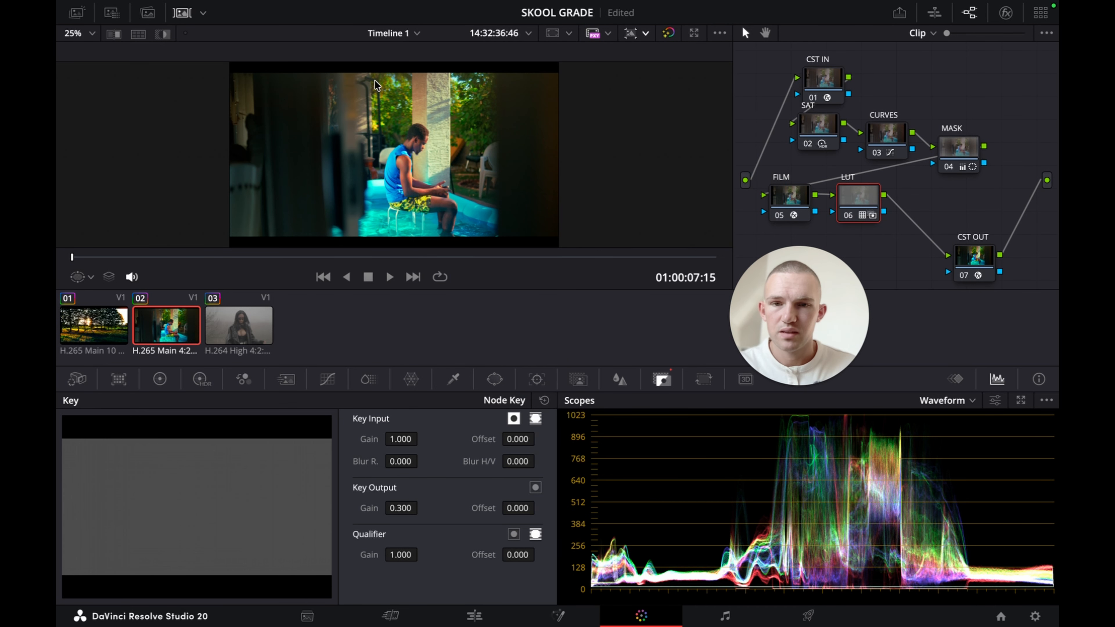
click(440, 9)
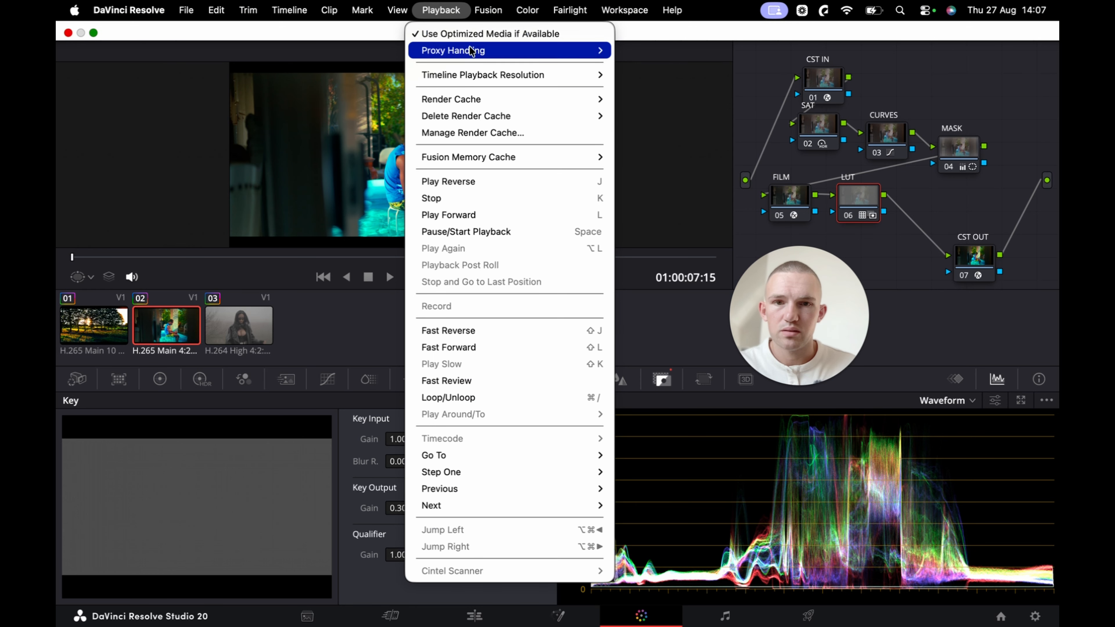
click(602, 224)
Play the graded pool clip in full screen to review the grade in motion
key(super+f)
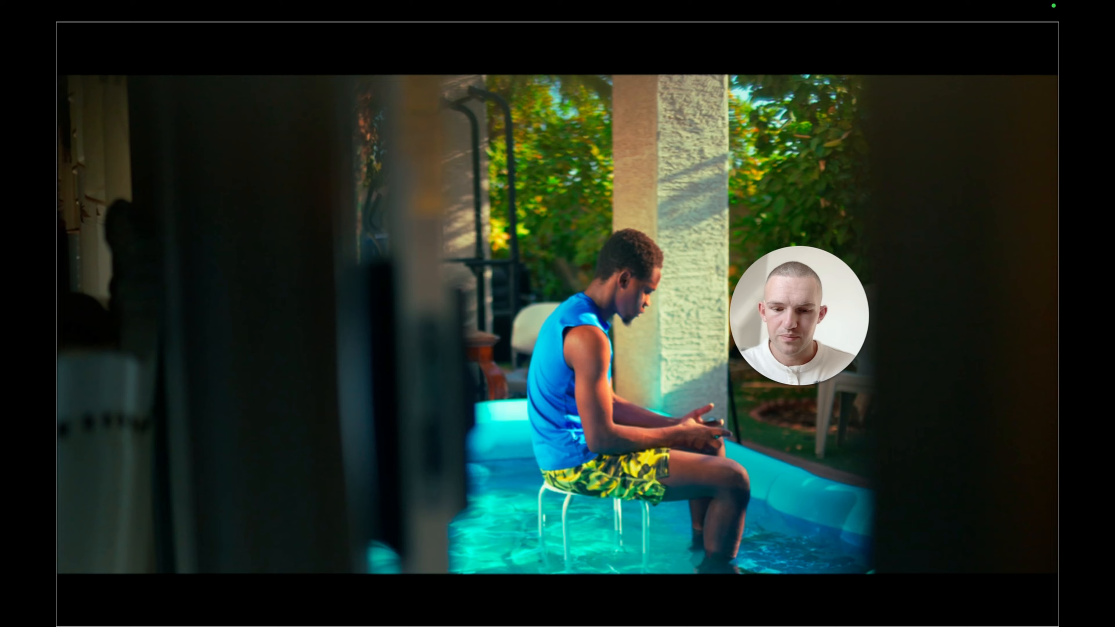
key(space)
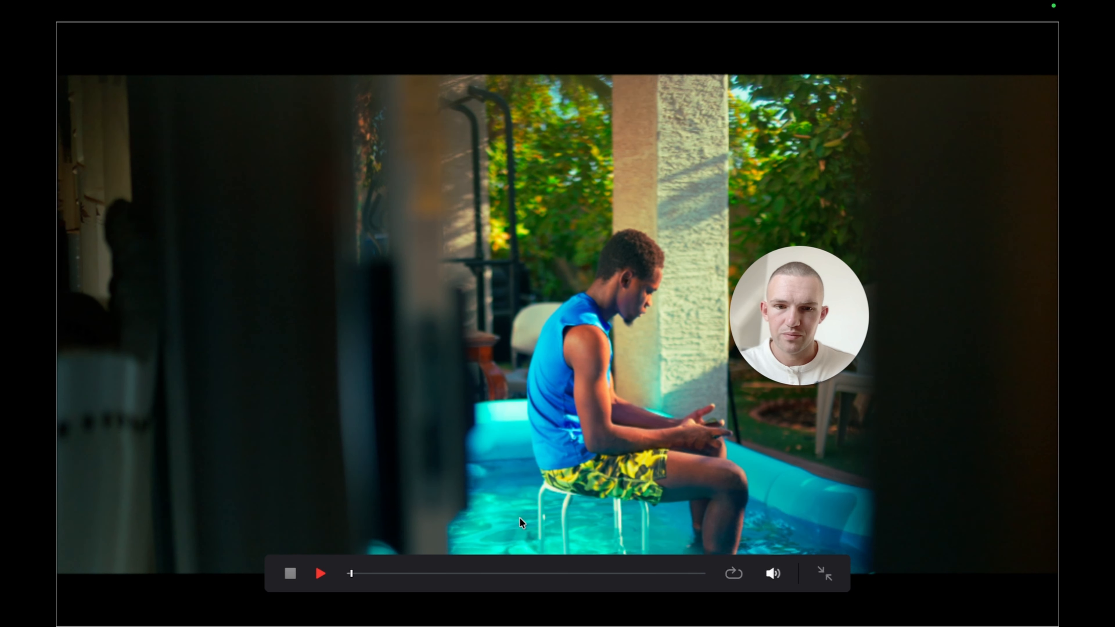
click(525, 573)
key(space)
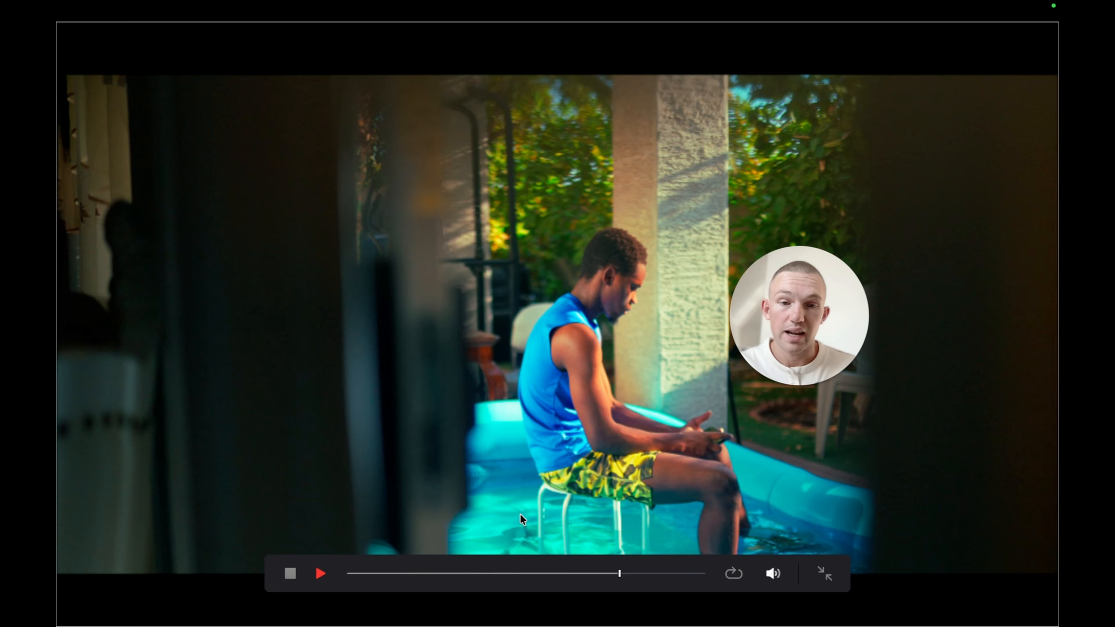
key(space)
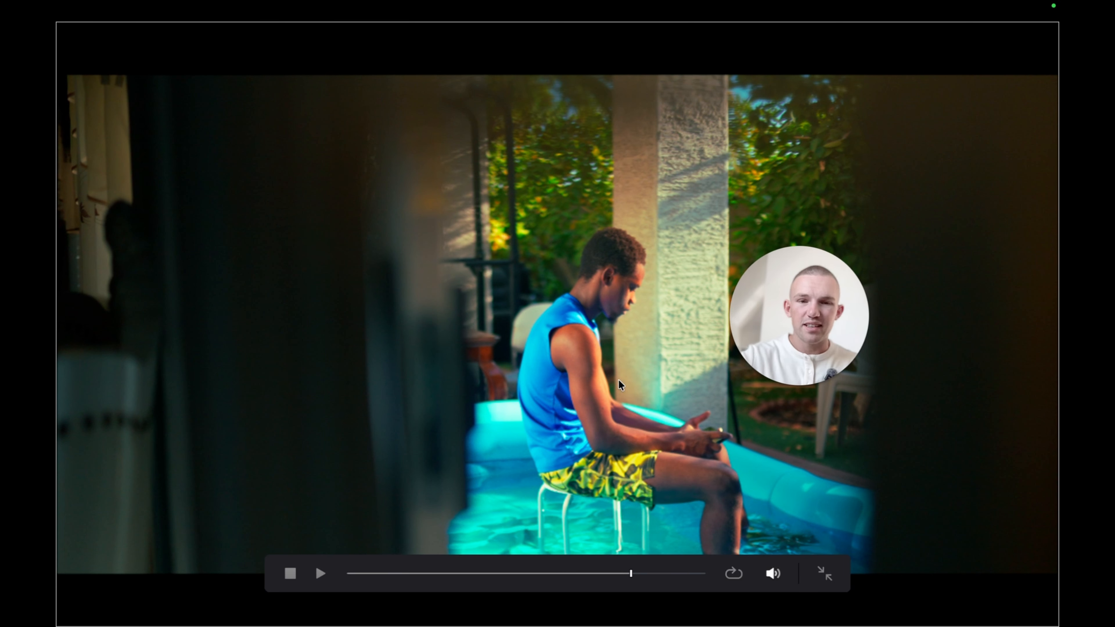
key(Escape)
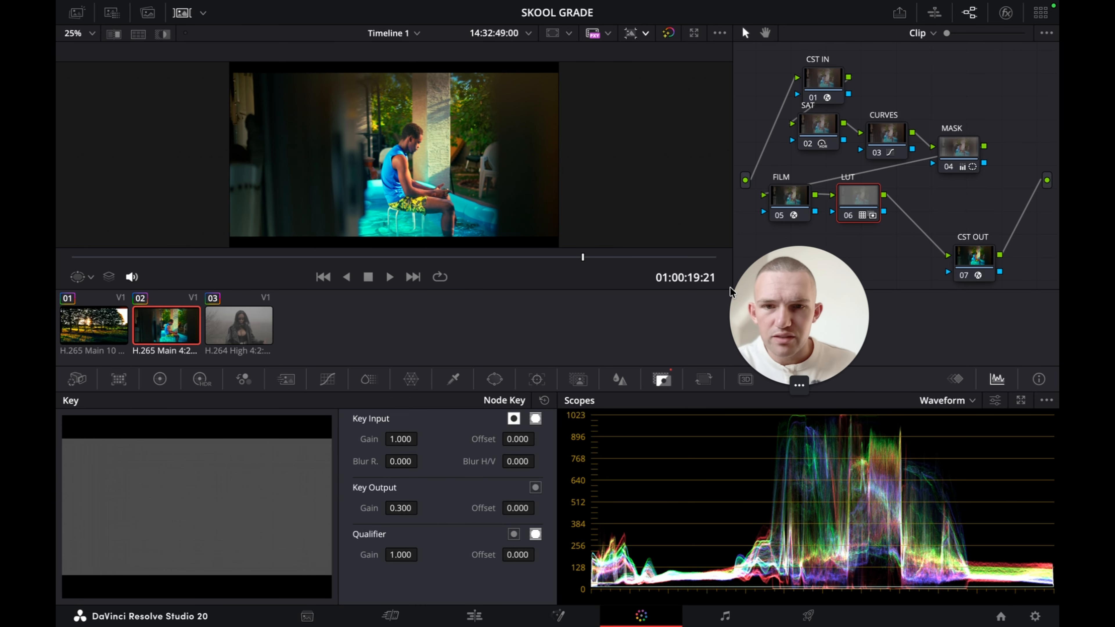
Toggle the nodes from SAT through CST OUT off and on in full screen to compare the pool clip before and after grading
drag(979, 268, 991, 265)
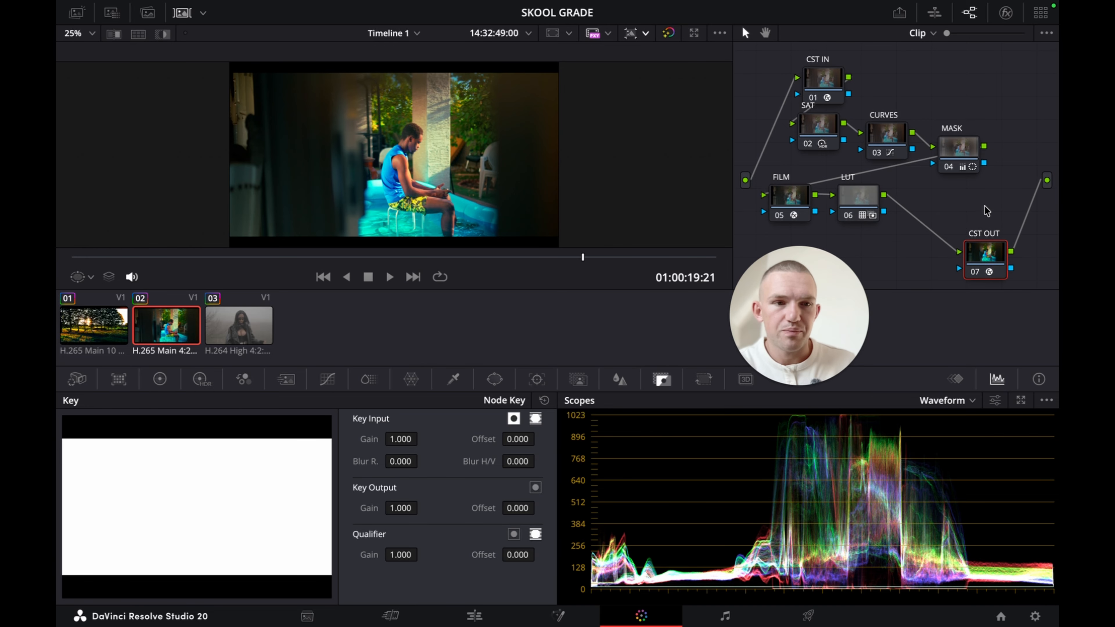
drag(984, 207, 752, 132)
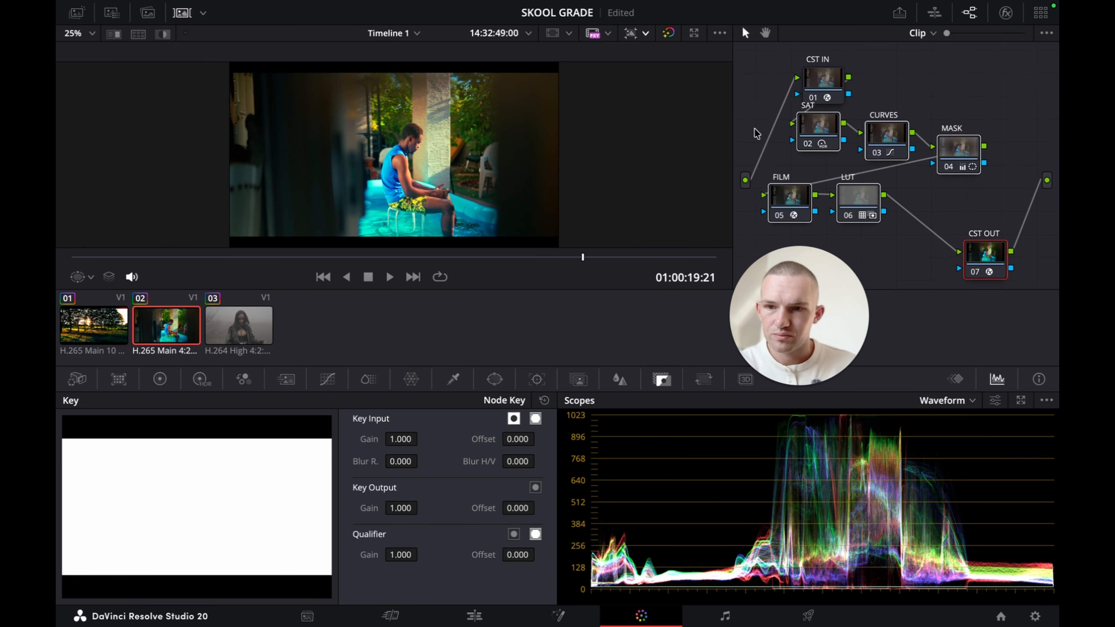
key(ctrl+d)
key(ctrl+f)
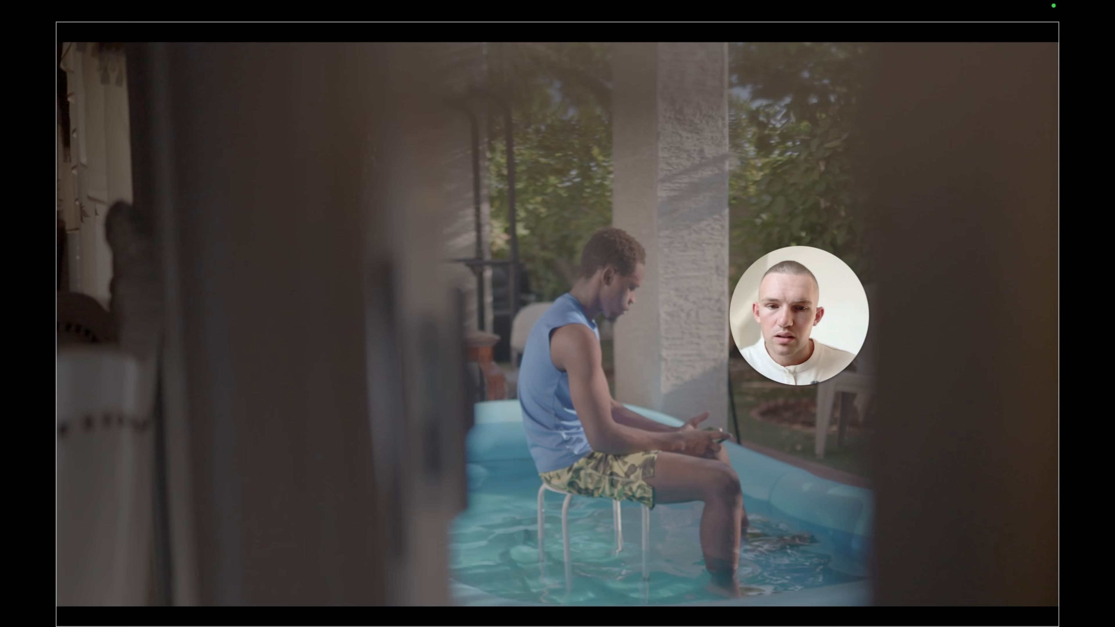
key(ctrl+d)
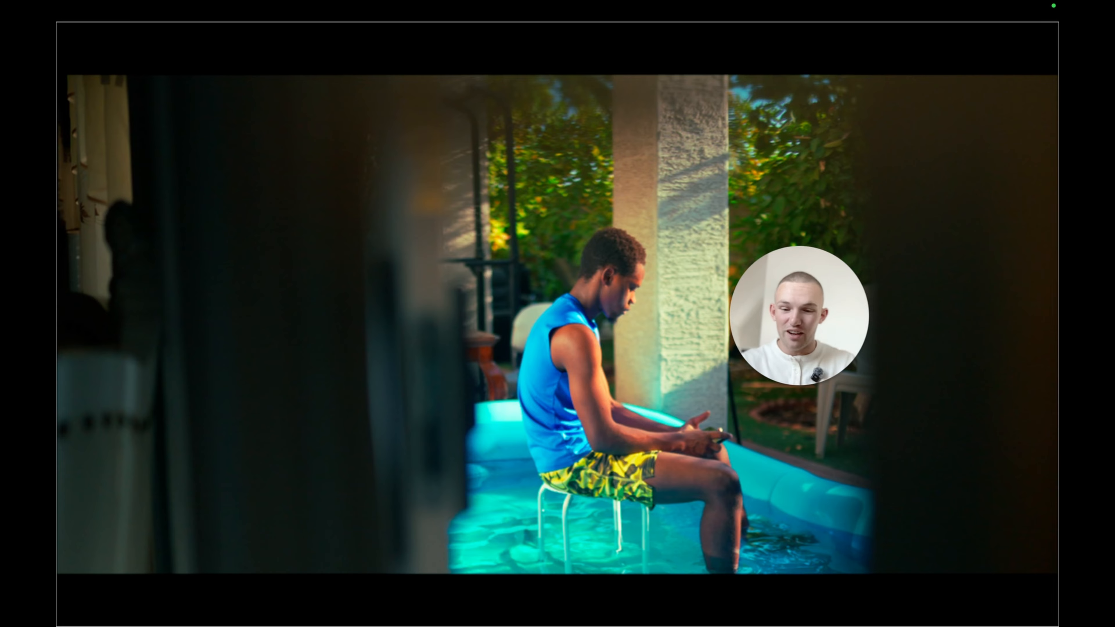
mouse_move(575, 167)
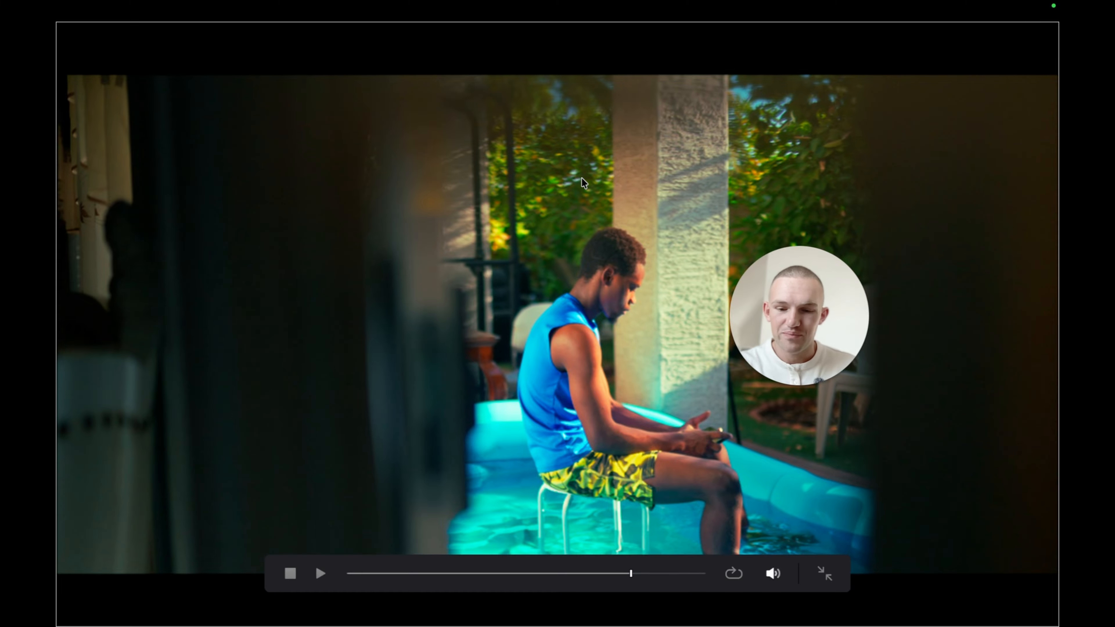
key(Escape)
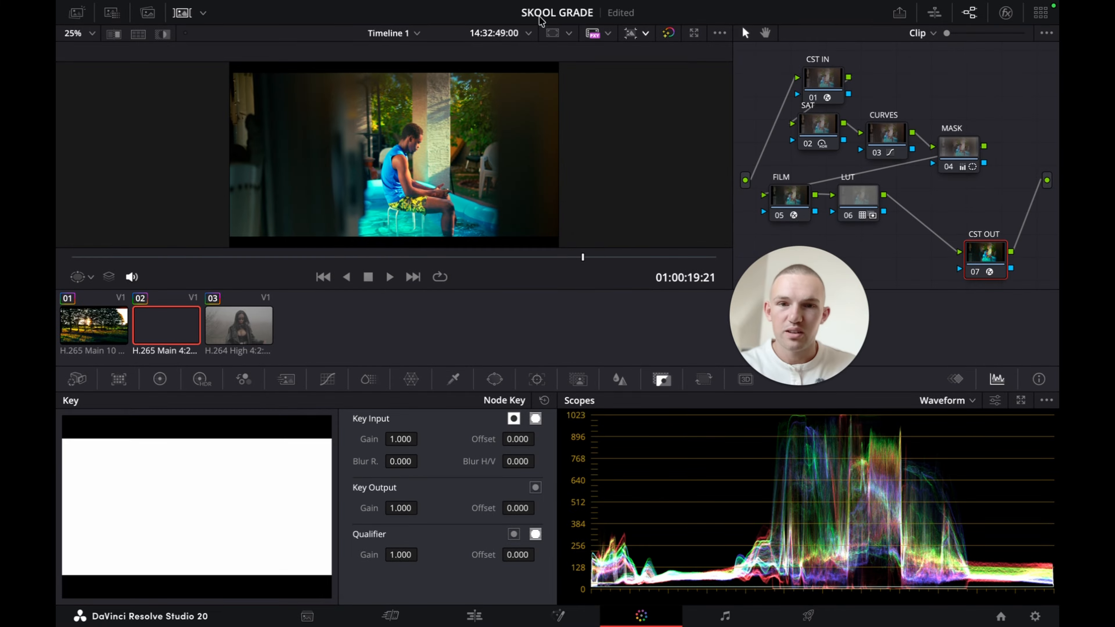
Set the timeline playback resolution to Full and check the pool clip in full screen
mouse_move(540, 2)
click(441, 9)
mouse_move(527, 75)
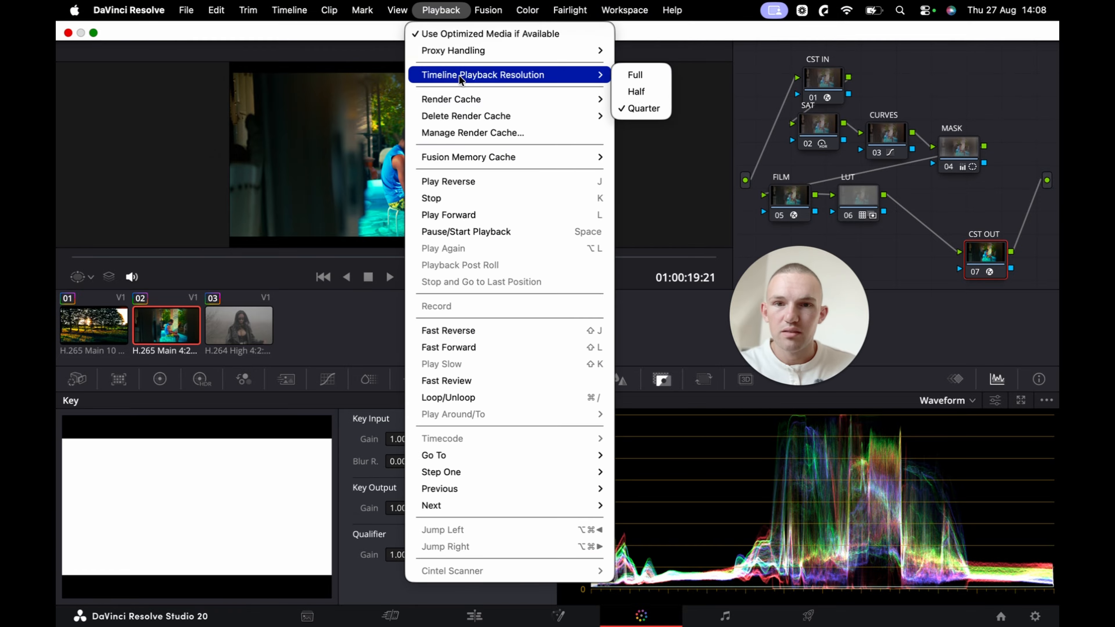
click(636, 76)
key(super+f)
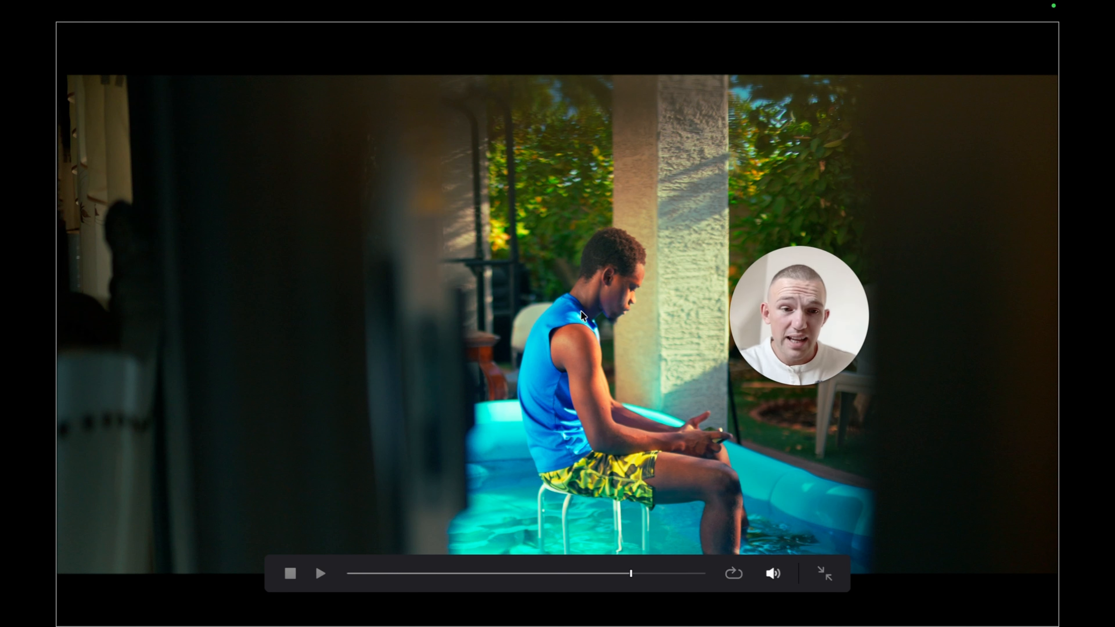
key(super+f)
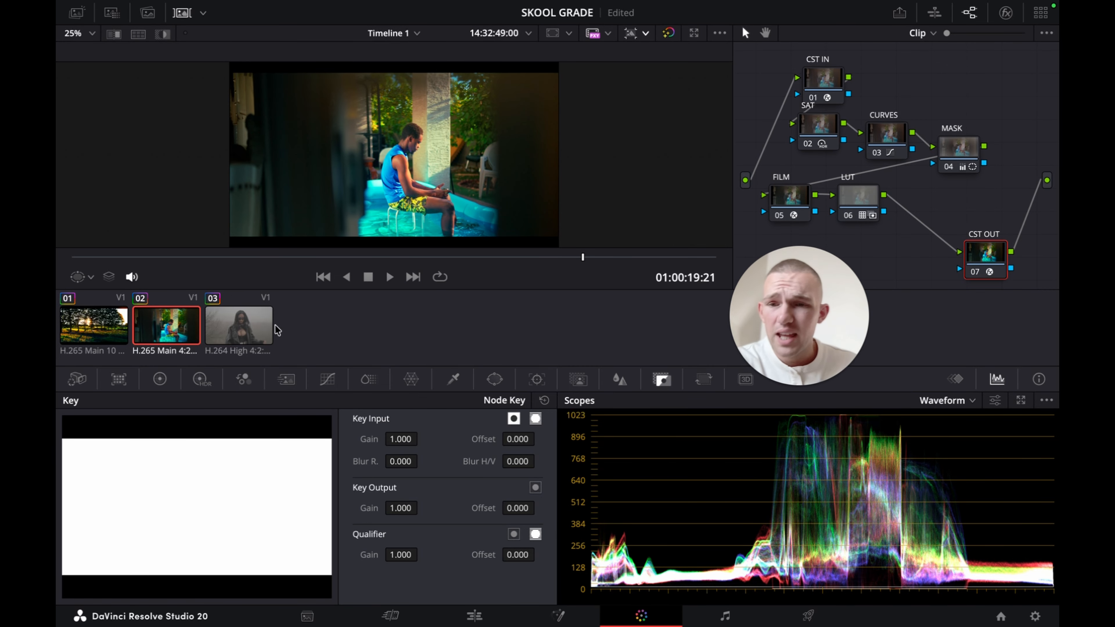
Compare the images and node trees of clips 01, 02 and 03, returning to the pool clip
click(80, 331)
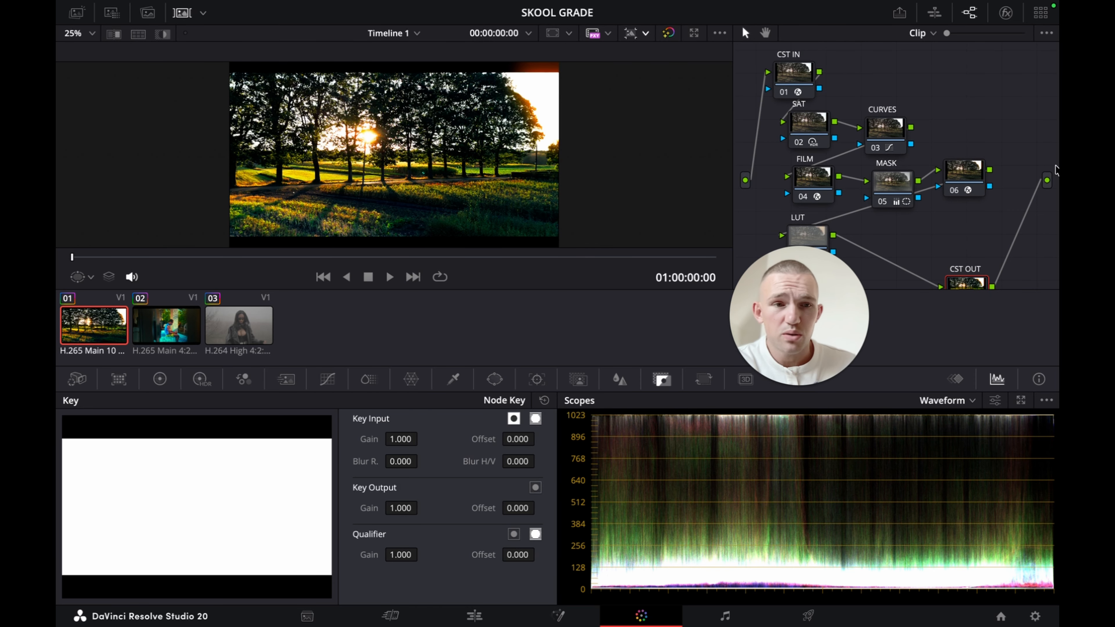
click(165, 324)
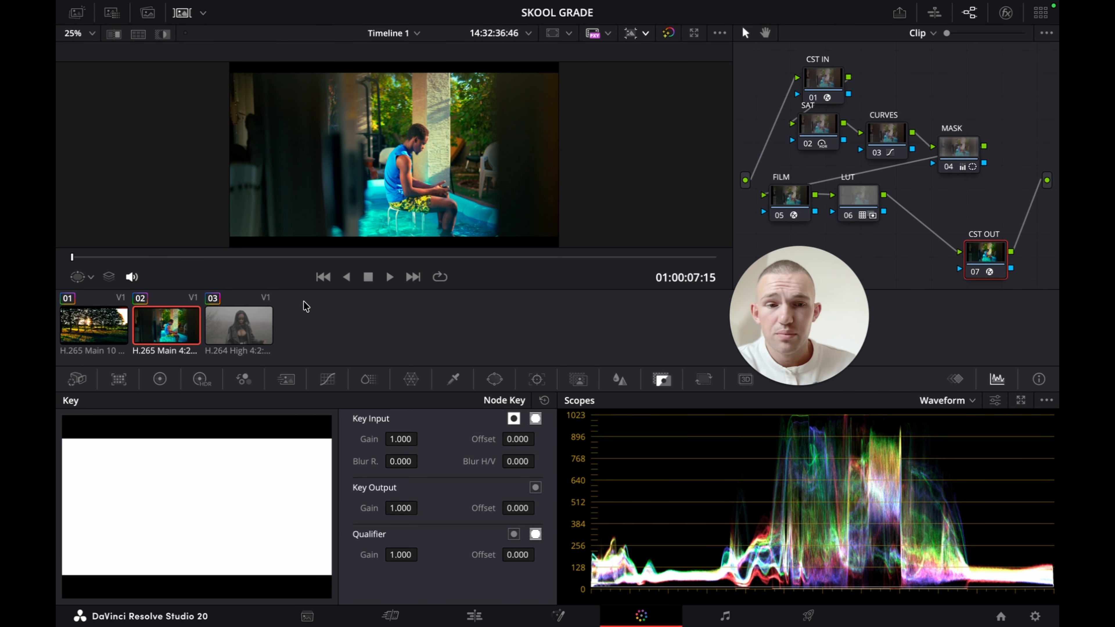
click(264, 323)
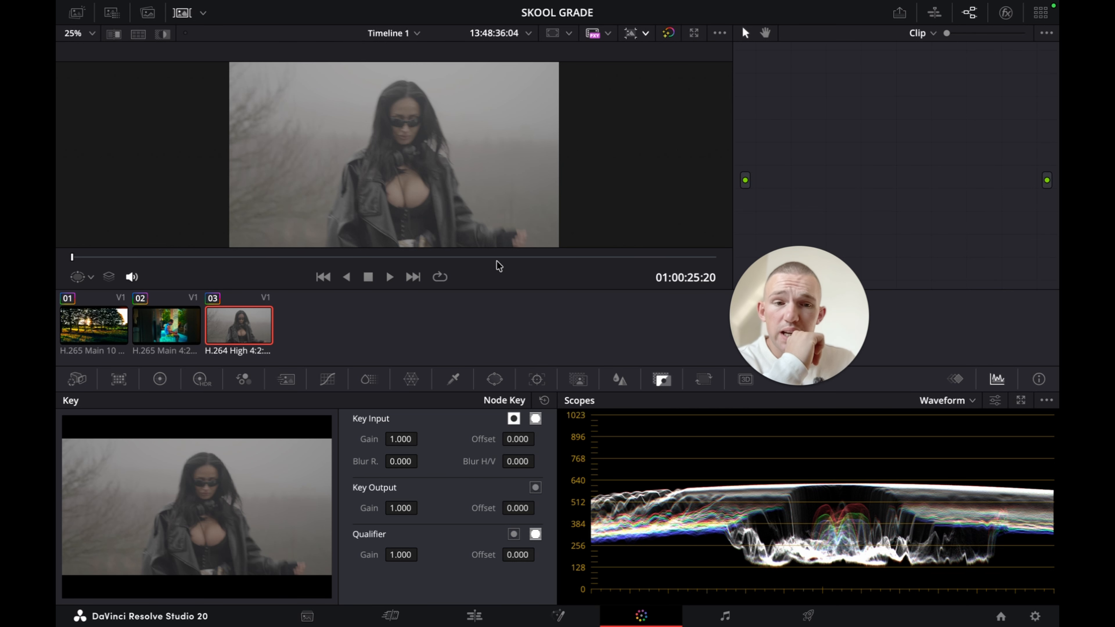
click(185, 328)
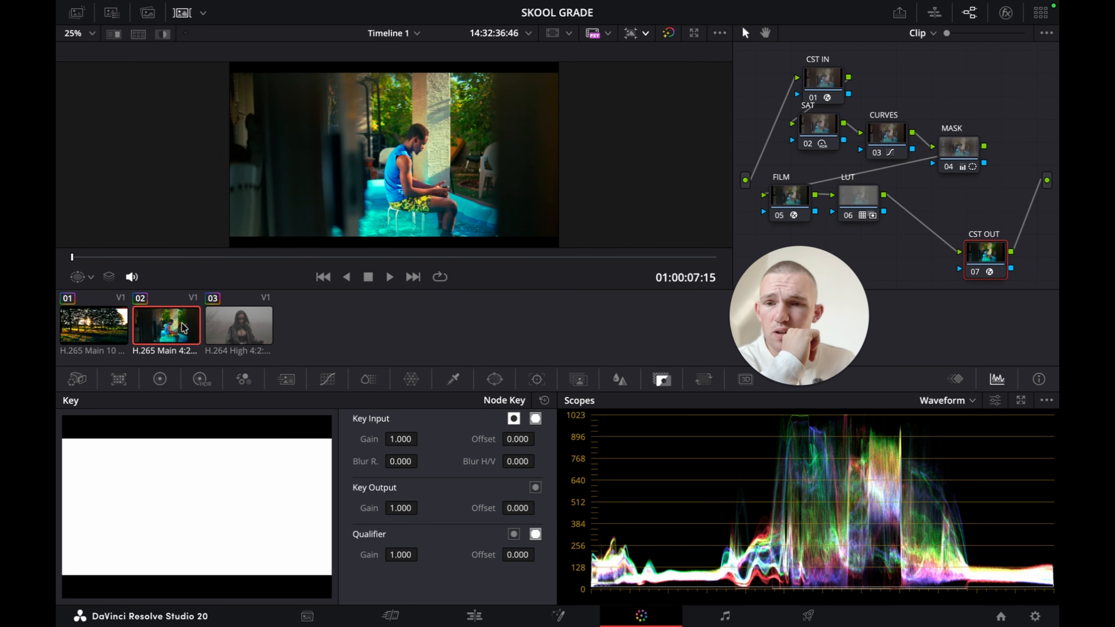
Compare the CST IN node's Color Space Transform settings on the pool clip with those on the tree clip
mouse_move(814, 78)
mouse_down()
mouse_move(762, 61)
mouse_move(796, 72)
mouse_up()
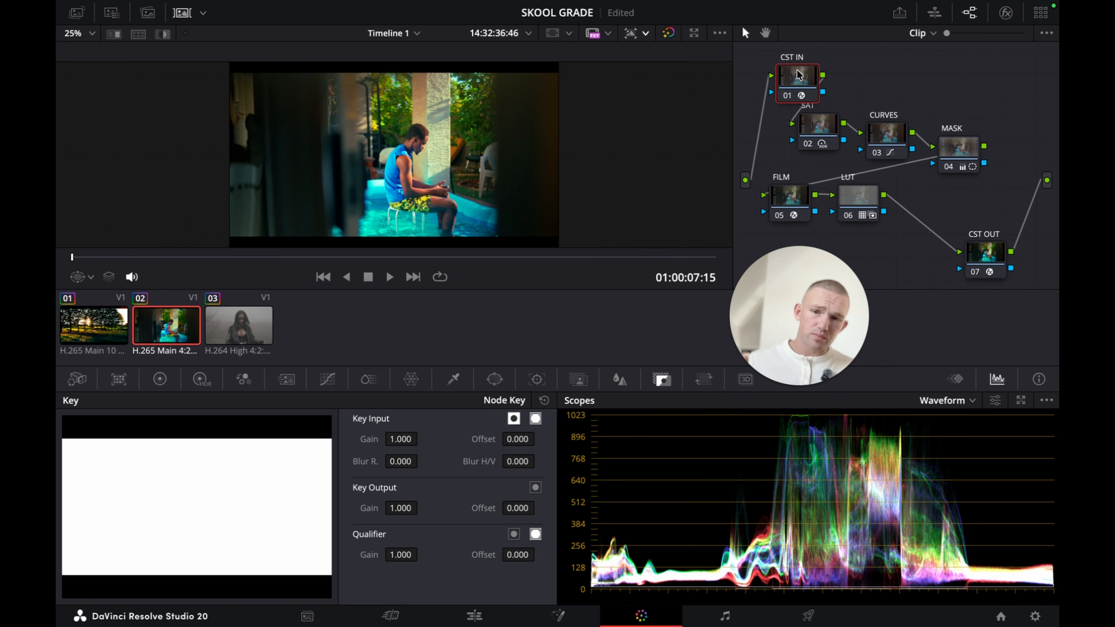
mouse_move(797, 74)
mouse_down()
mouse_move(833, 68)
mouse_move(815, 91)
mouse_move(799, 88)
mouse_move(806, 78)
mouse_up()
click(1006, 12)
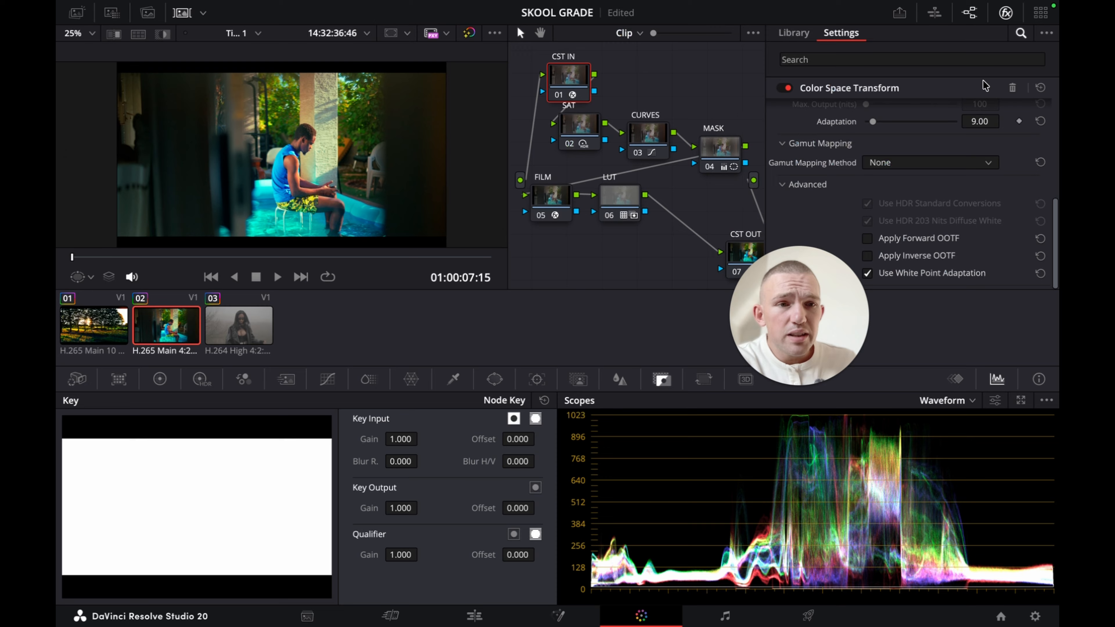
scroll(960, 204, up, 5)
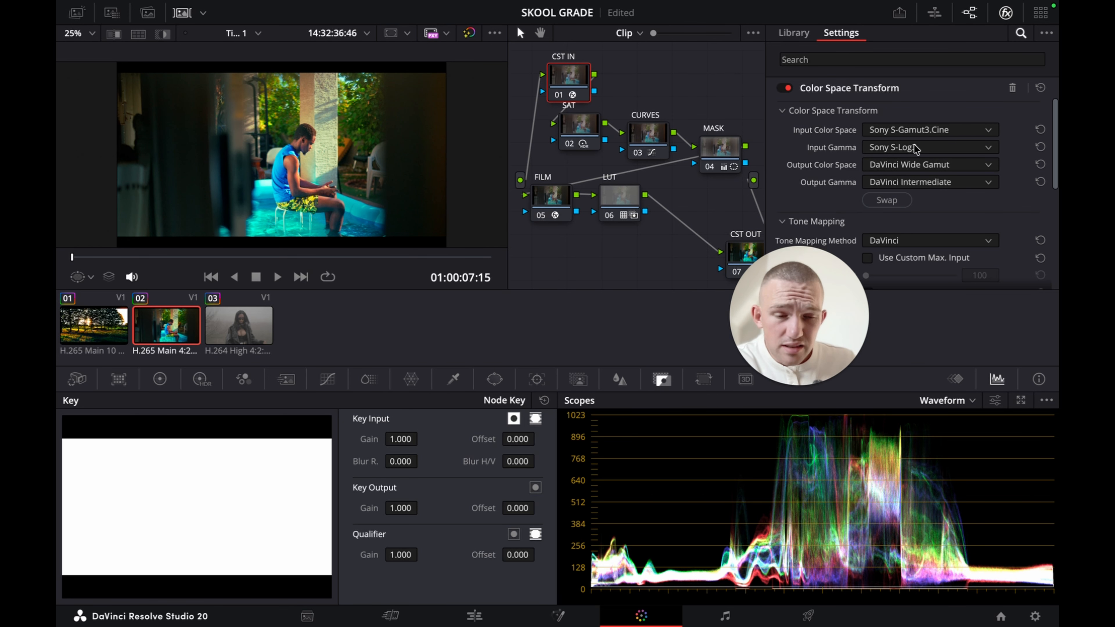
click(100, 327)
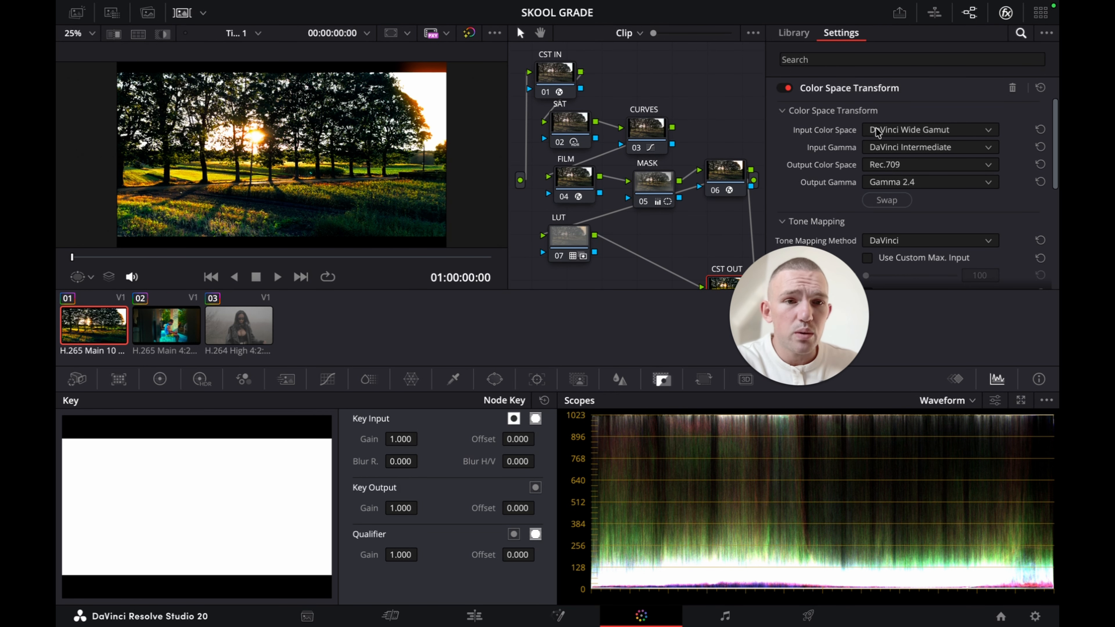
click(564, 73)
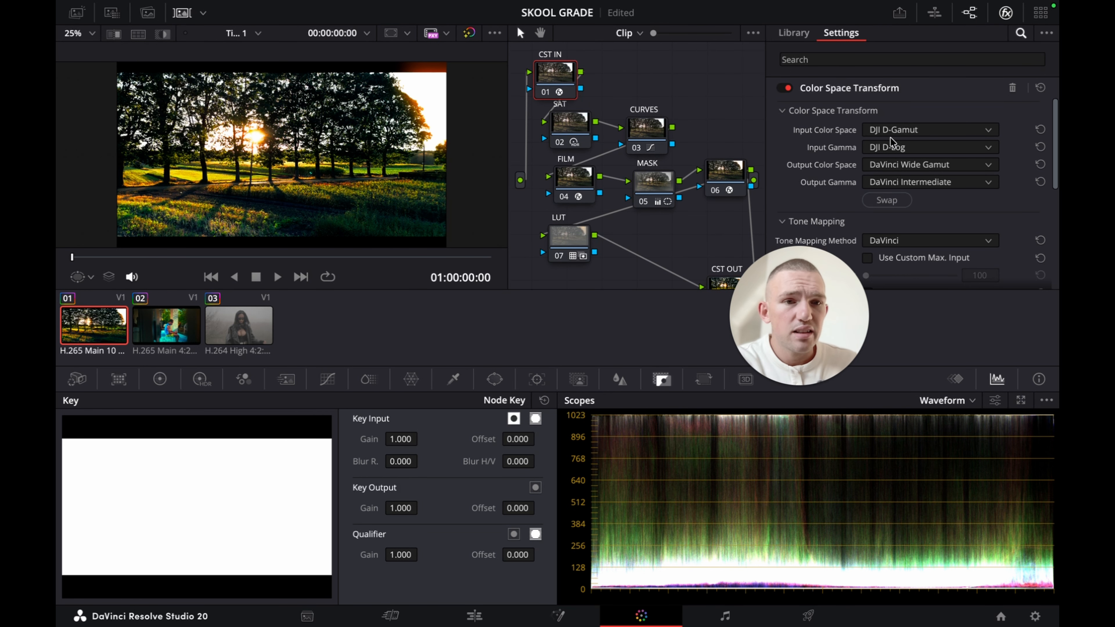
click(183, 324)
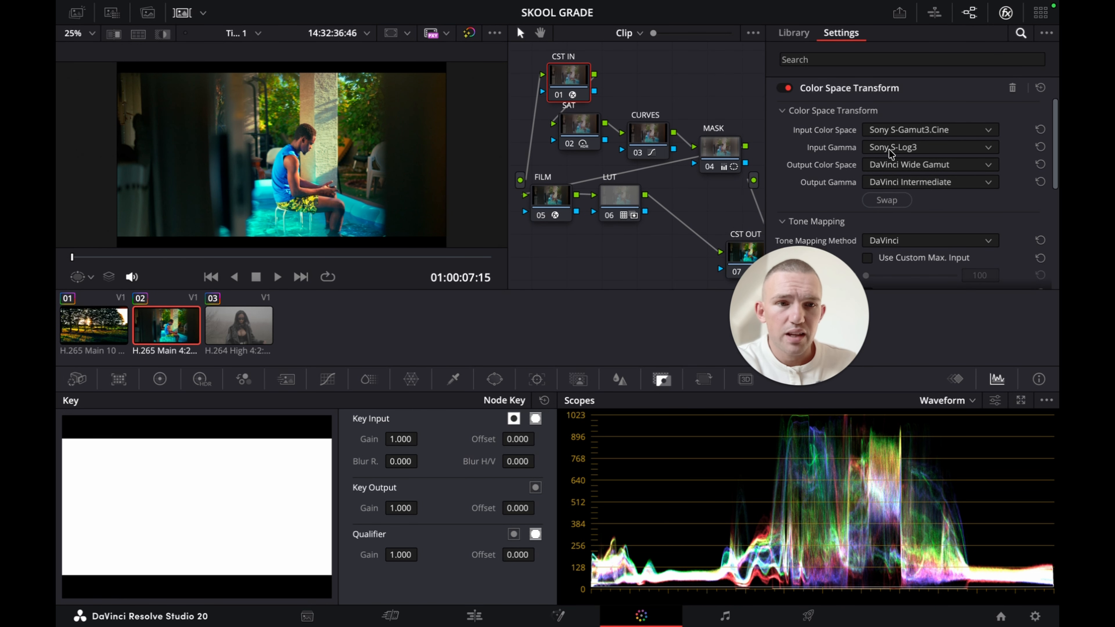
Move the CST OUT node closer to the LUT node and shift CST IN slightly, viewing each node's transform settings
drag(740, 246, 711, 217)
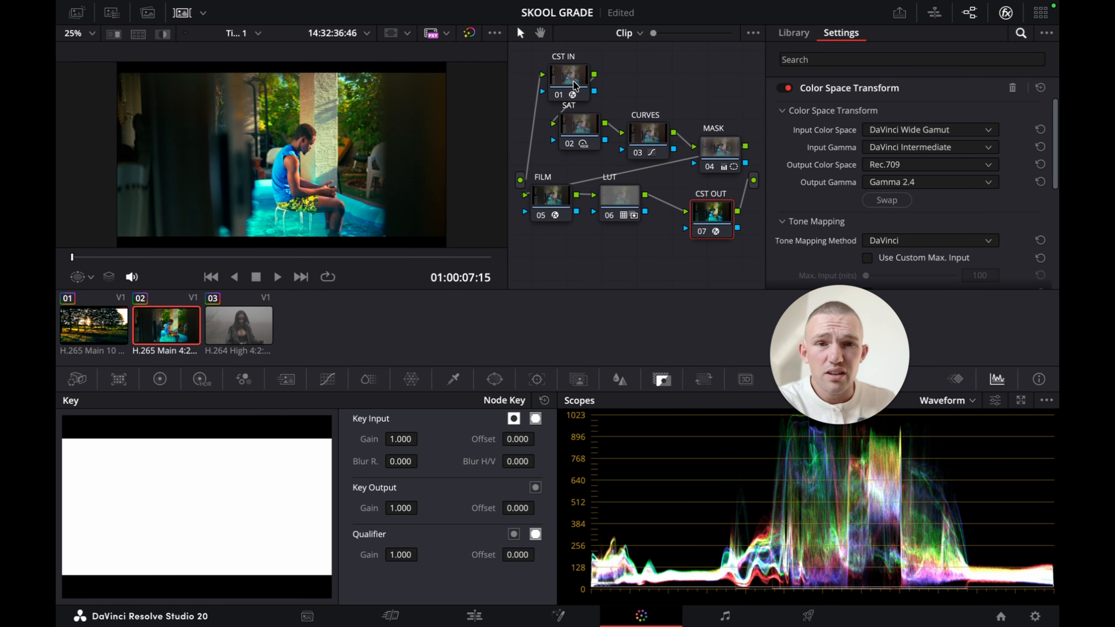
drag(580, 78, 568, 78)
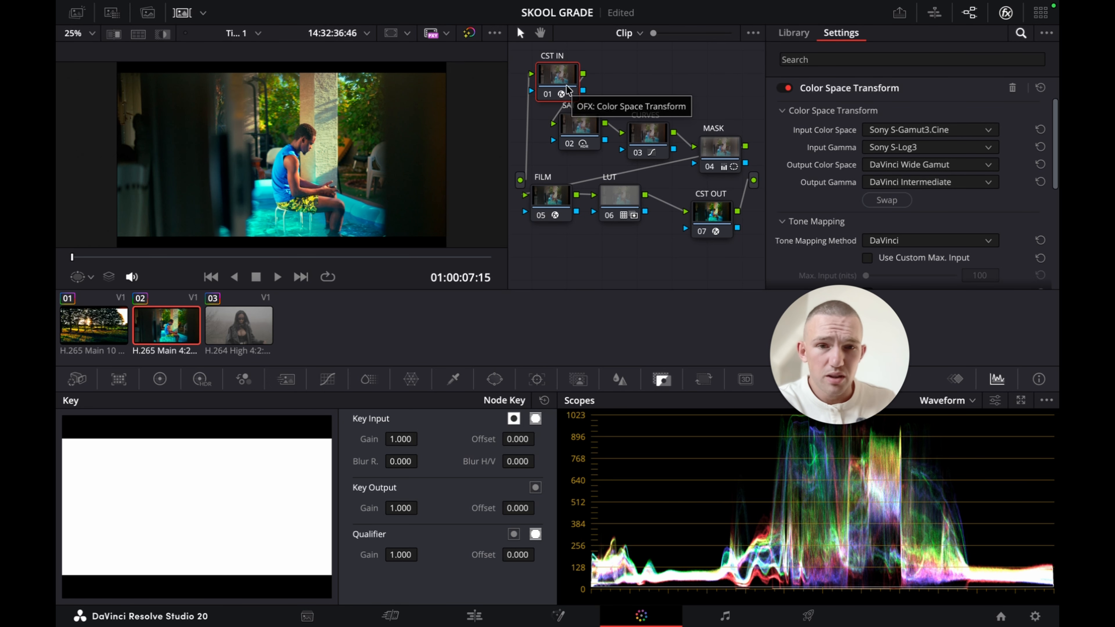
Toggle all nodes before CST OUT off and on to compare their combined effect on the pool clip
drag(541, 136, 698, 186)
key(super+d)
key(super+d)
key(super+d)
key(super+d)
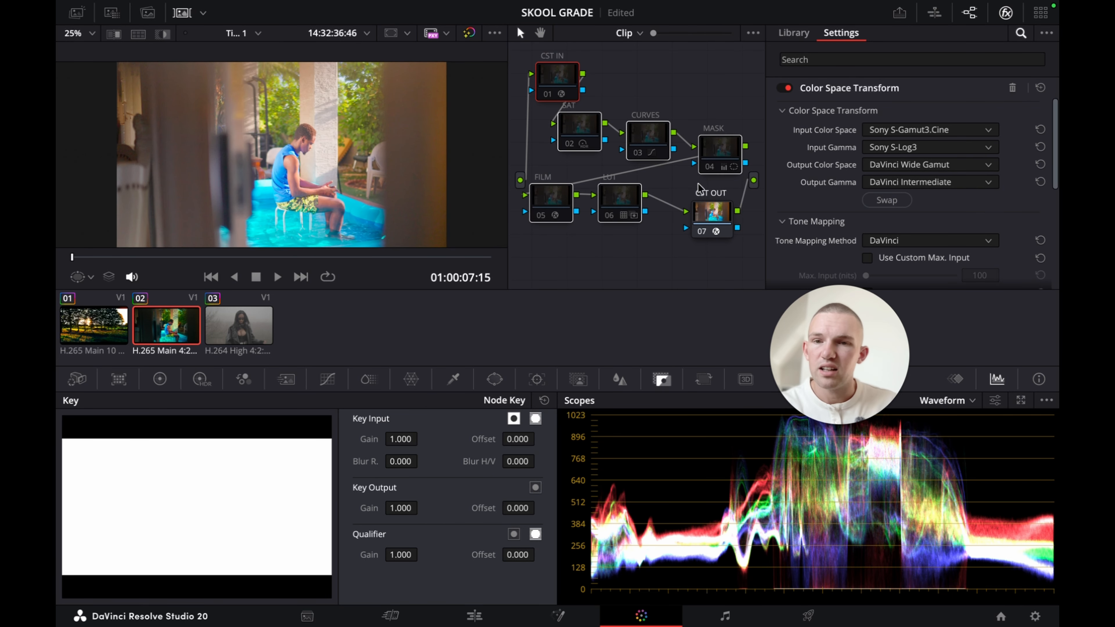
key(super+d)
key(super+d)
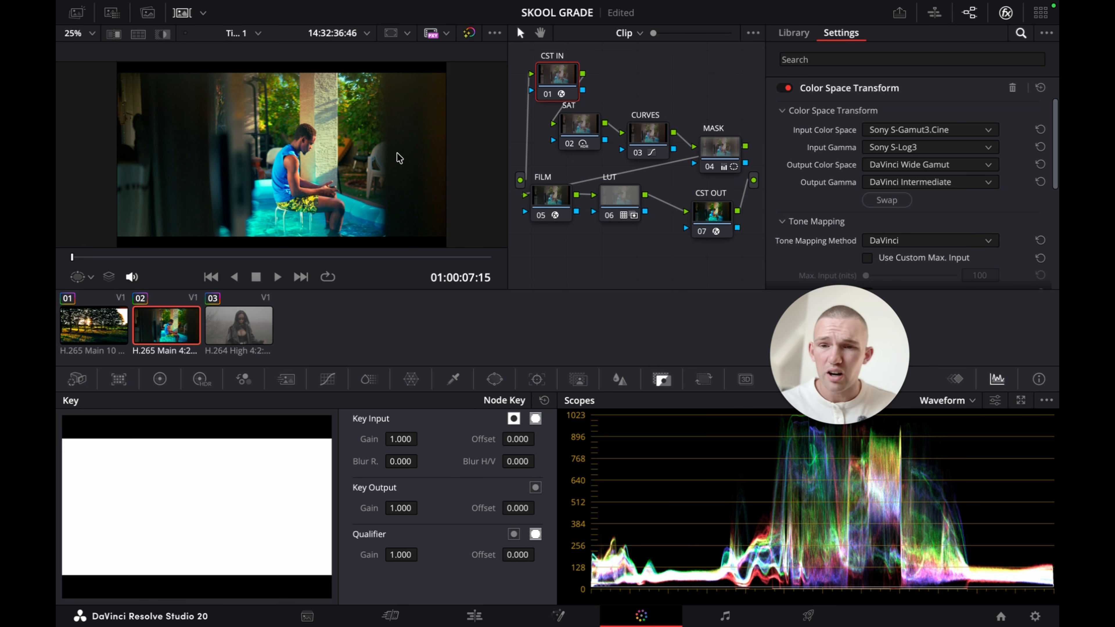
Switch to clip 03, the ungraded shot of the woman in fog
click(236, 320)
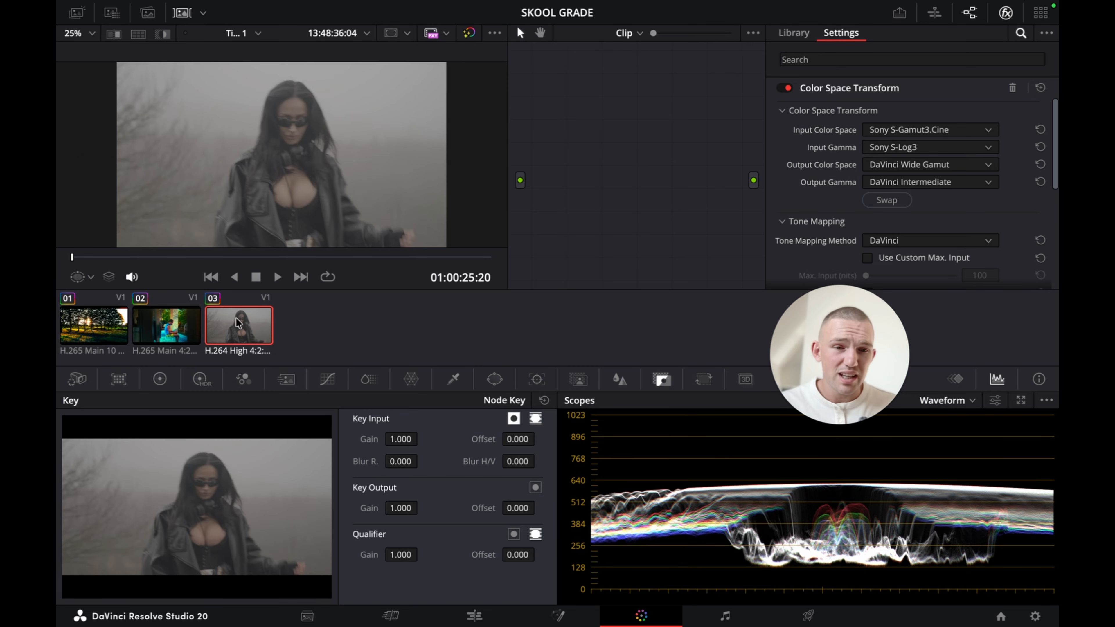